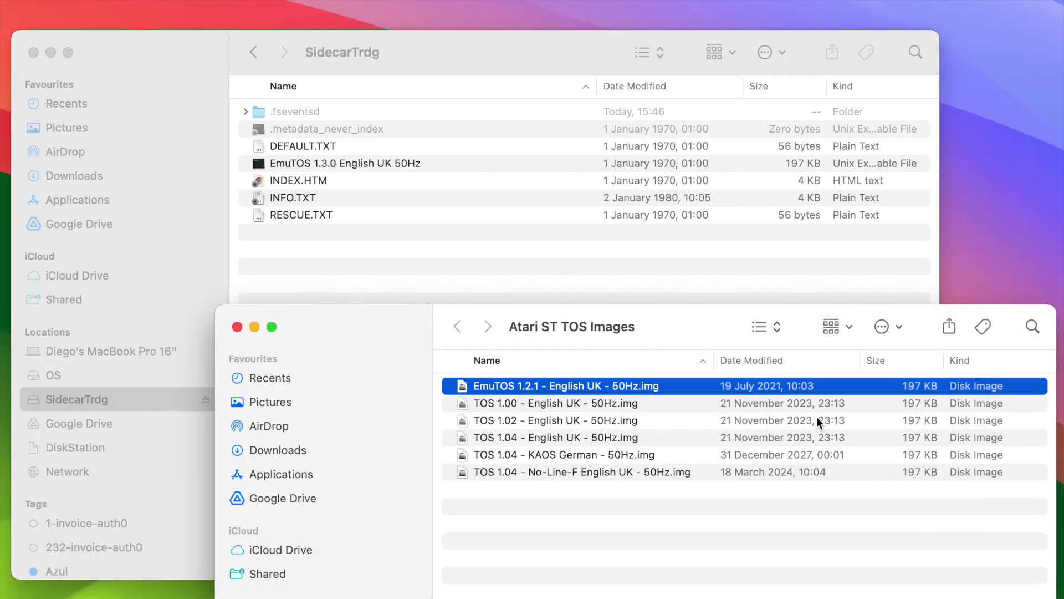
Copy all six TOS image files from the Atari ST TOS Images folder to the SidecarTrdg drive.
{"action": "key", "text": "super+a"}
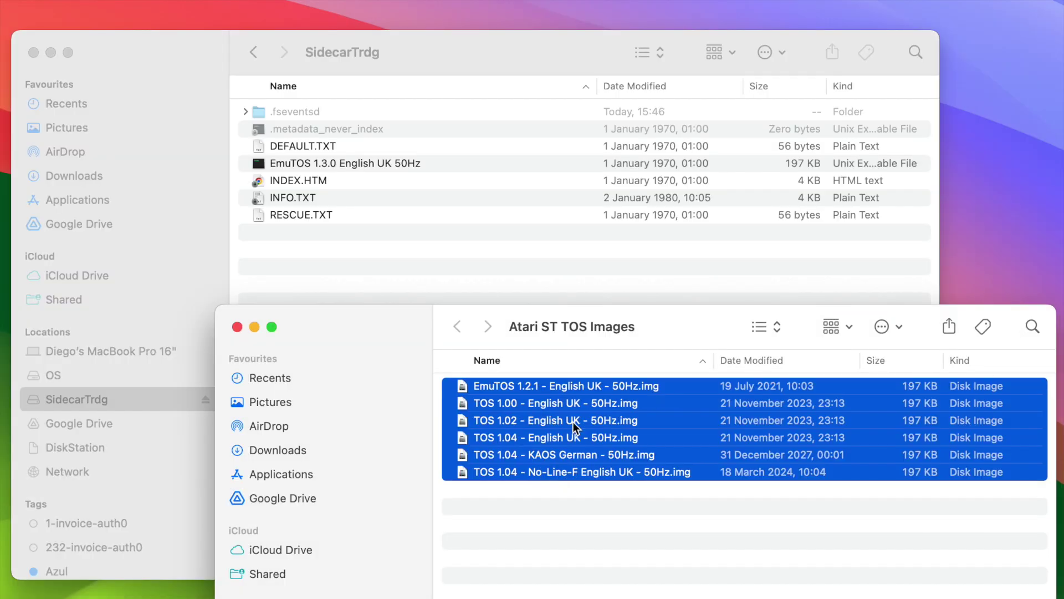
{"action": "left_click_drag", "start_coordinate": [571, 388], "coordinate": [442, 250]}
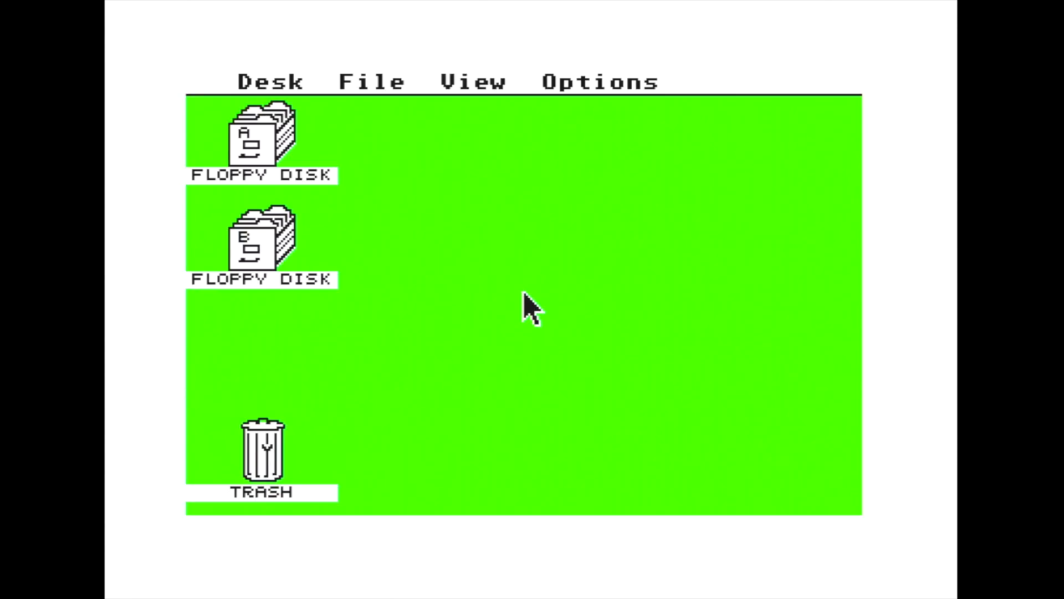
Show the desktop information of the running Atari desktop.
{"action": "mouse_move", "coordinate": [249, 89]}
{"action": "left_click", "coordinate": [252, 108]}
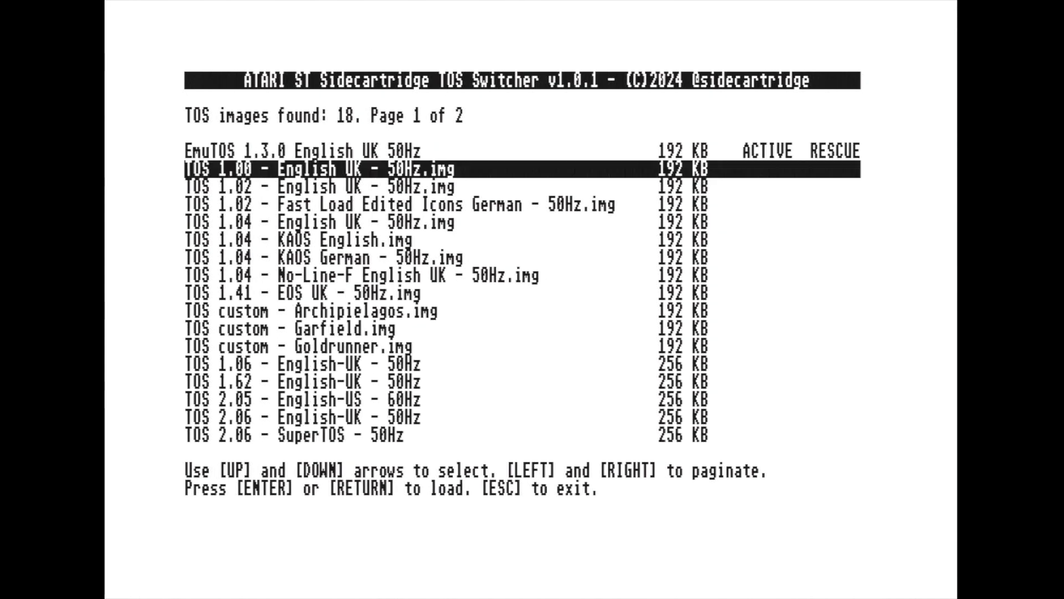
Load "TOS 1.00 - English UK - 50Hz.img" in the TOS Switcher and open the GB6B30 folder on drive A.
{"action": "key", "text": "Return"}
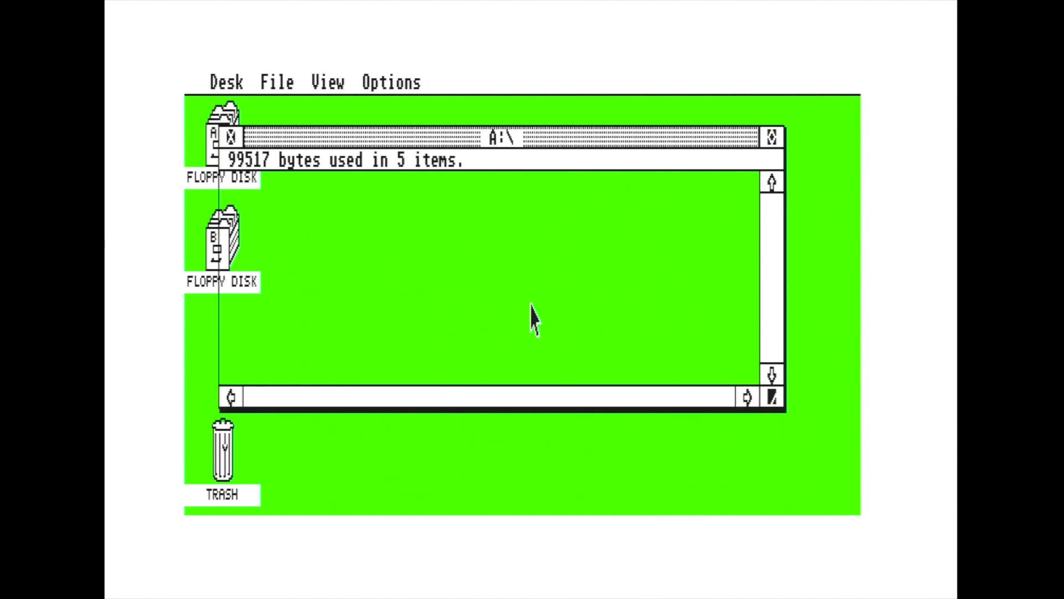
{"action": "double_click", "coordinate": [266, 220]}
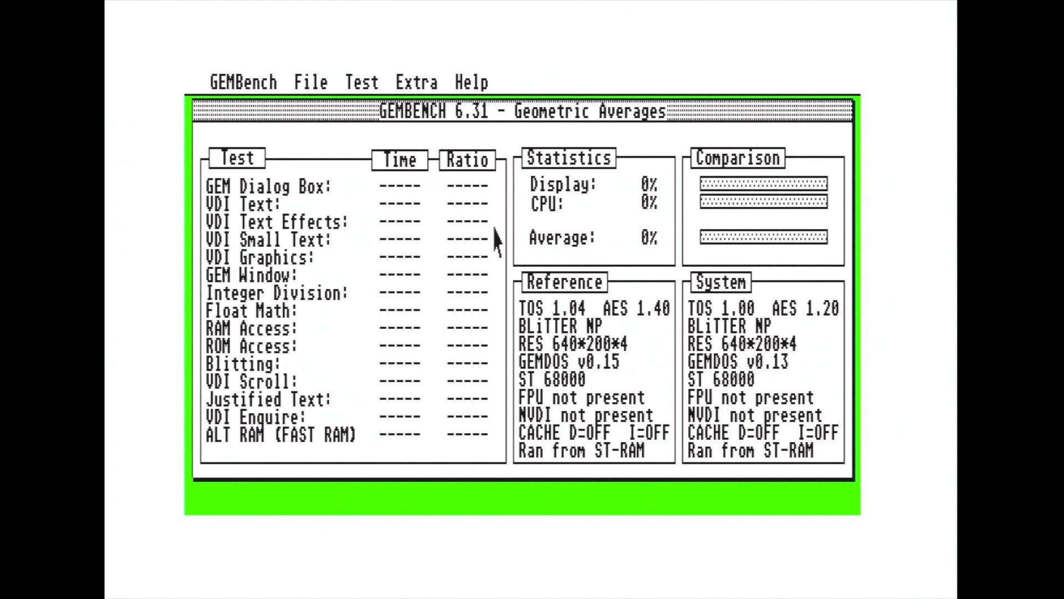
Run all GEMBench tests under TOS 1.00.
{"action": "mouse_move", "coordinate": [395, 85]}
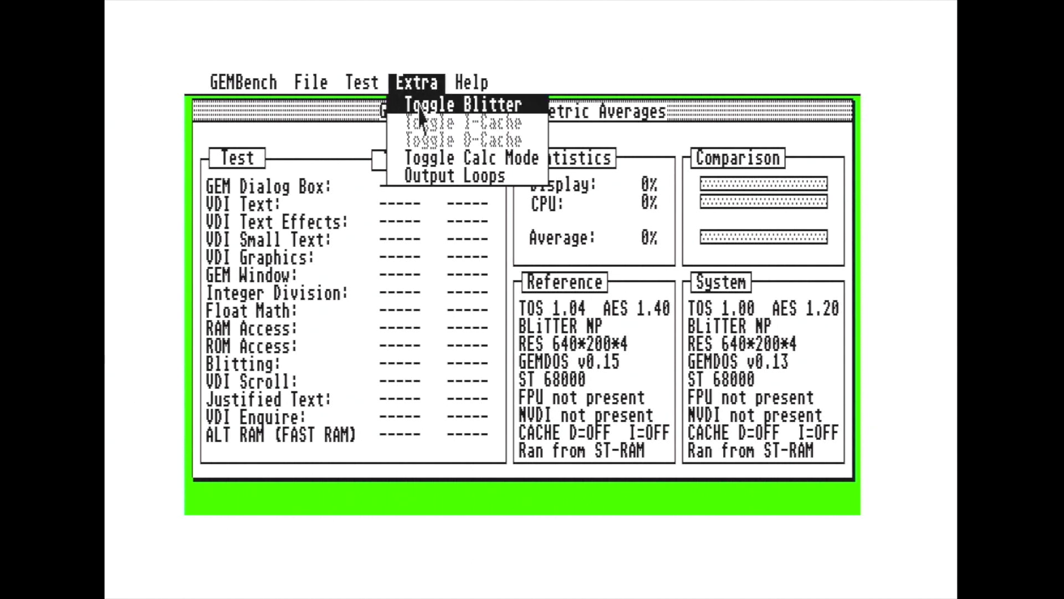
{"action": "mouse_move", "coordinate": [362, 83]}
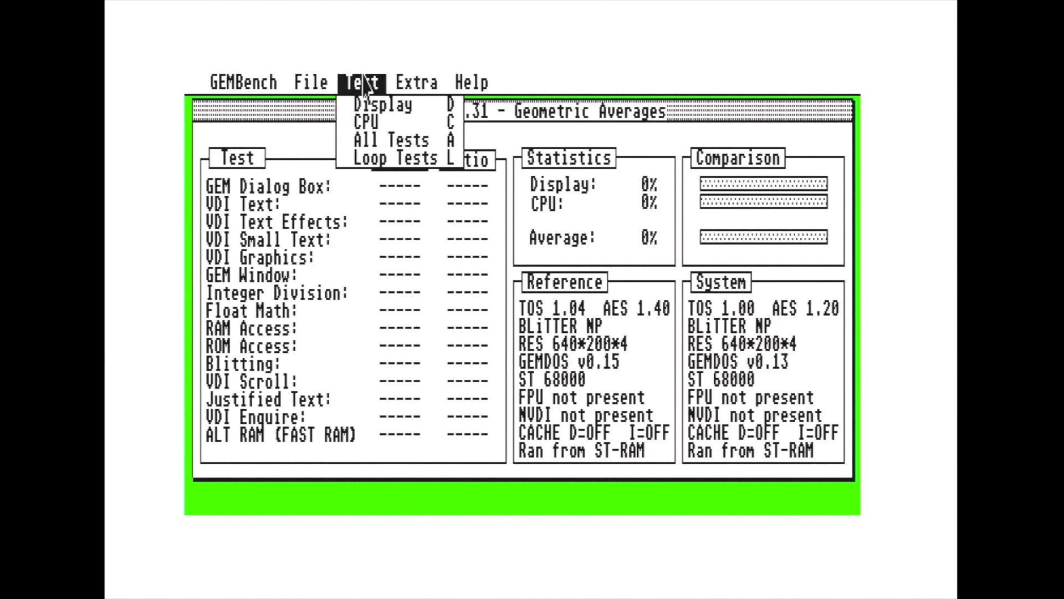
{"action": "left_click", "coordinate": [370, 141]}
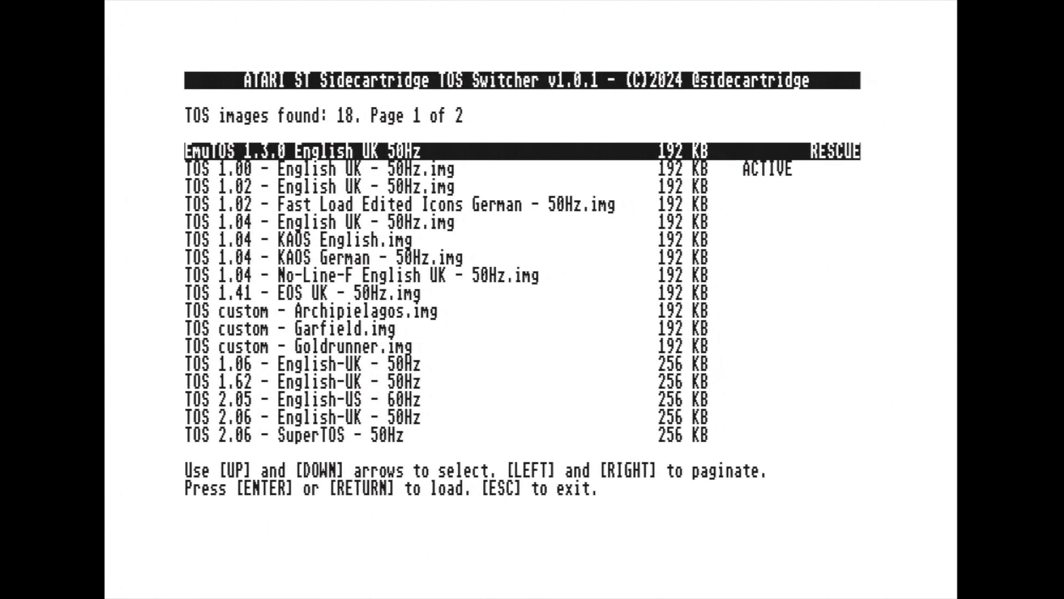
Load "TOS 1.02 - English UK - 50Hz.img" in the TOS Switcher and select the GB6B30 folder on drive A.
{"action": "key", "text": "Down"}
{"action": "key", "text": "Down"}
{"action": "key", "text": "Return"}
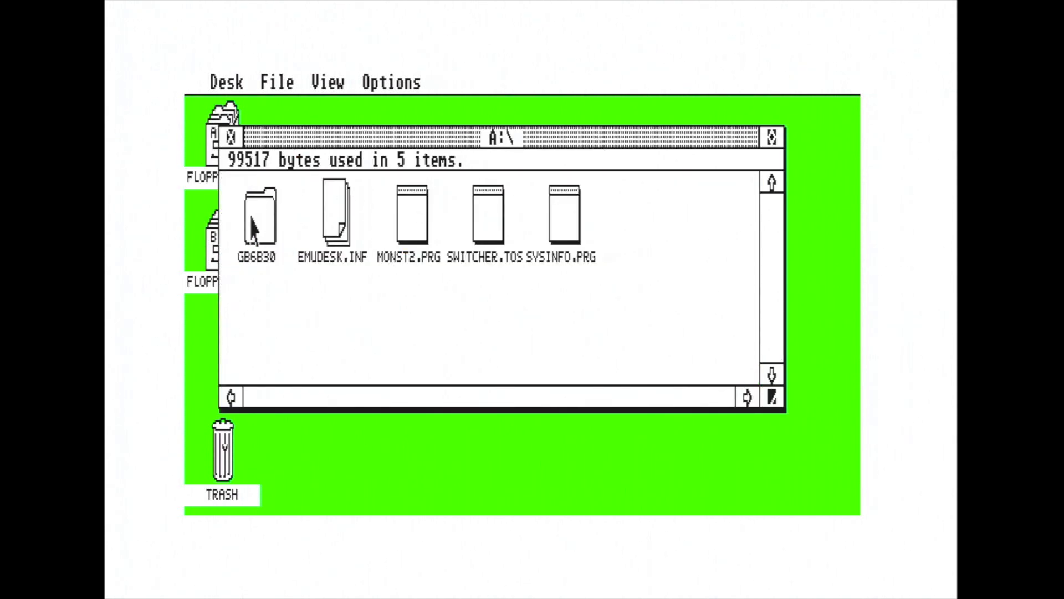
{"action": "left_click", "coordinate": [254, 225]}
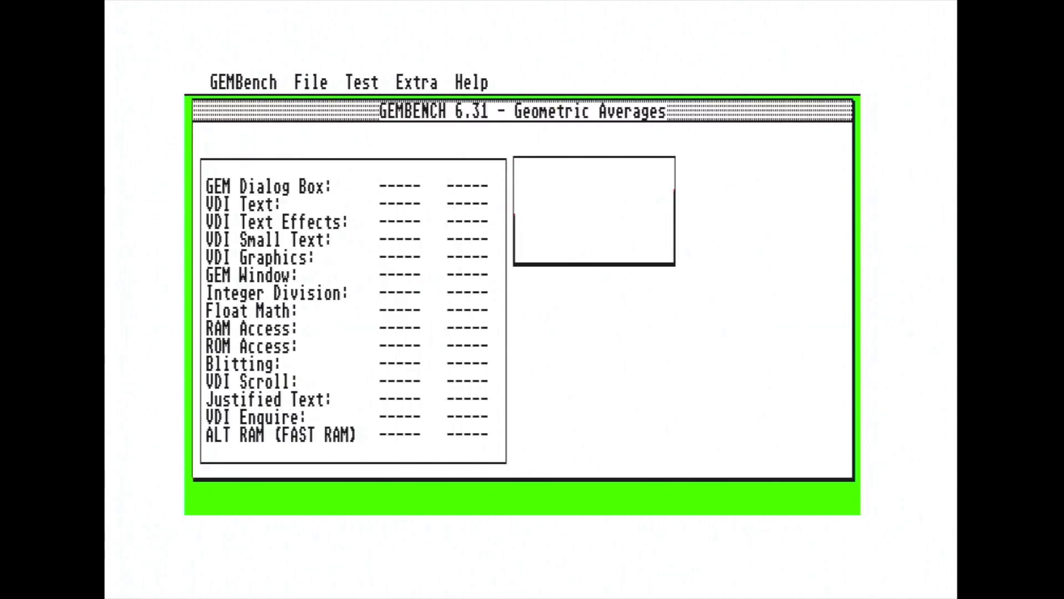
Disable the blitter in GEMBench and run all tests under TOS 1.02.
{"action": "mouse_move", "coordinate": [414, 93]}
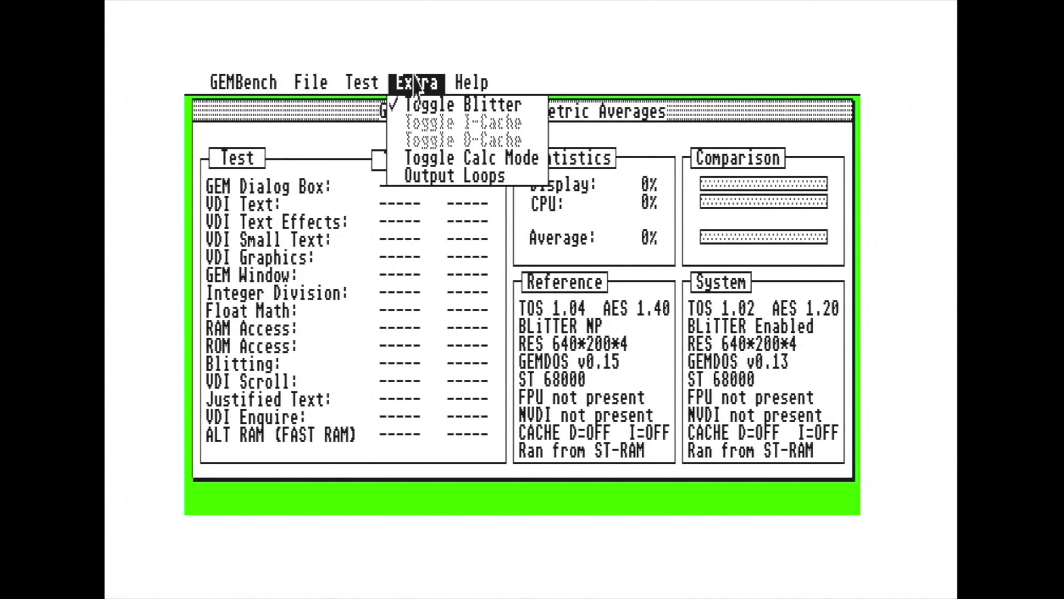
{"action": "left_click", "coordinate": [413, 105]}
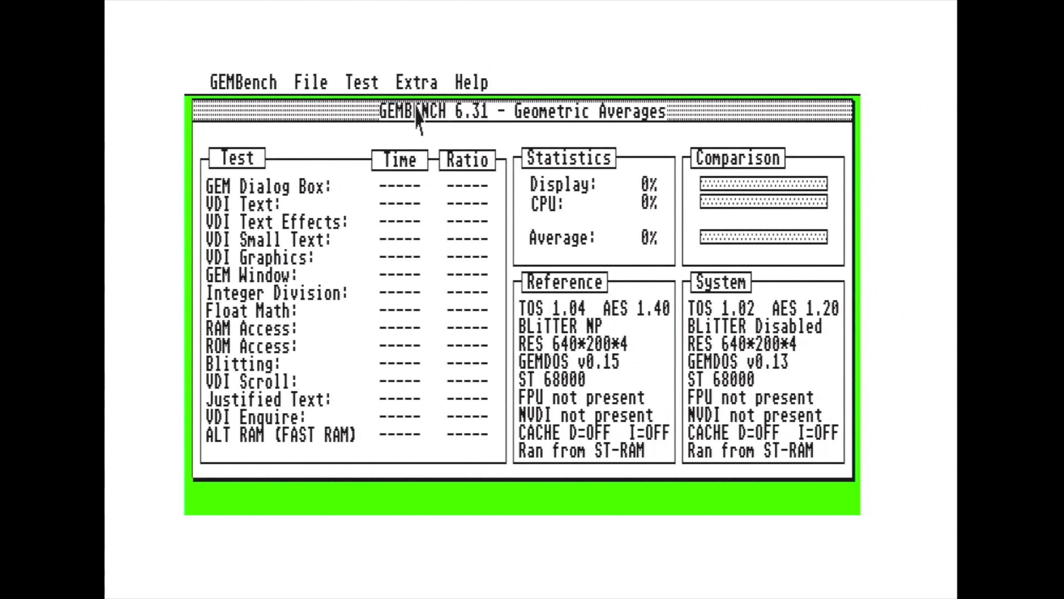
{"action": "mouse_move", "coordinate": [361, 83]}
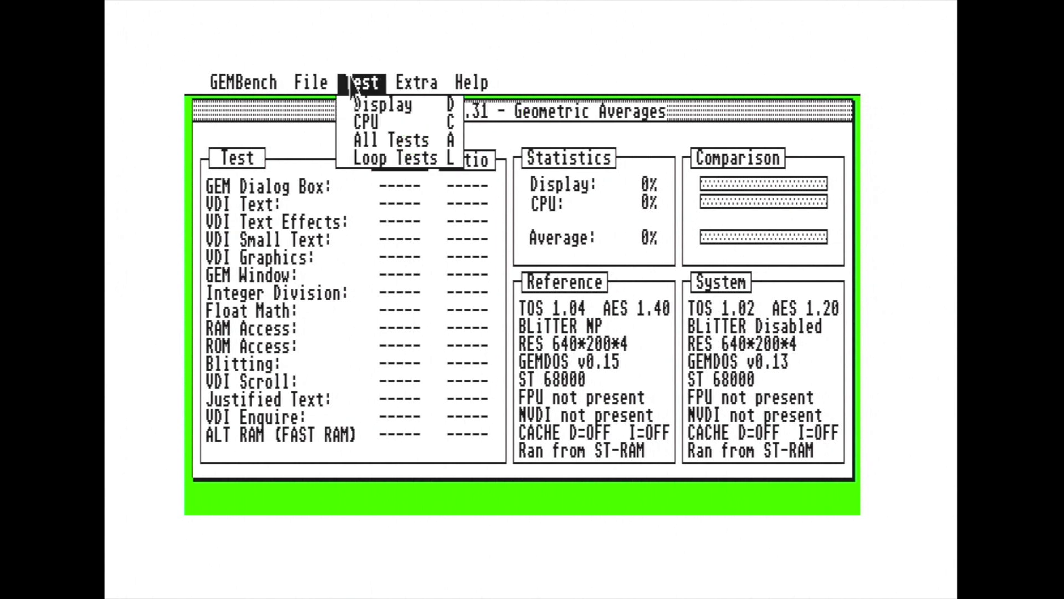
{"action": "left_click", "coordinate": [366, 143]}
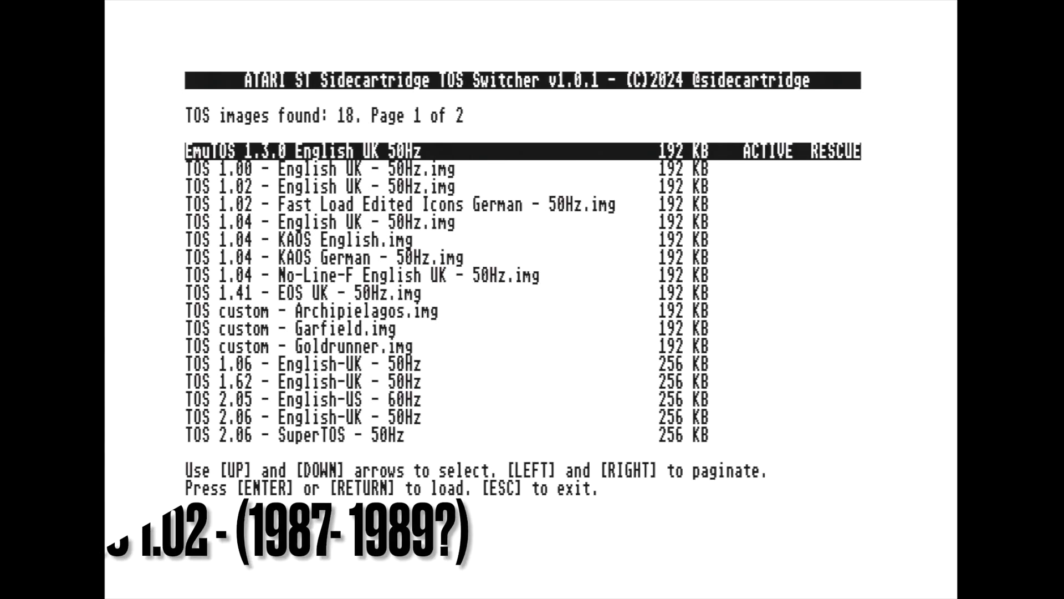
Load "TOS 1.02 - Fast Load Edited Icons German - 50Hz.img" in the TOS Switcher.
{"action": "key", "text": "Down"}
{"action": "key", "text": "Down"}
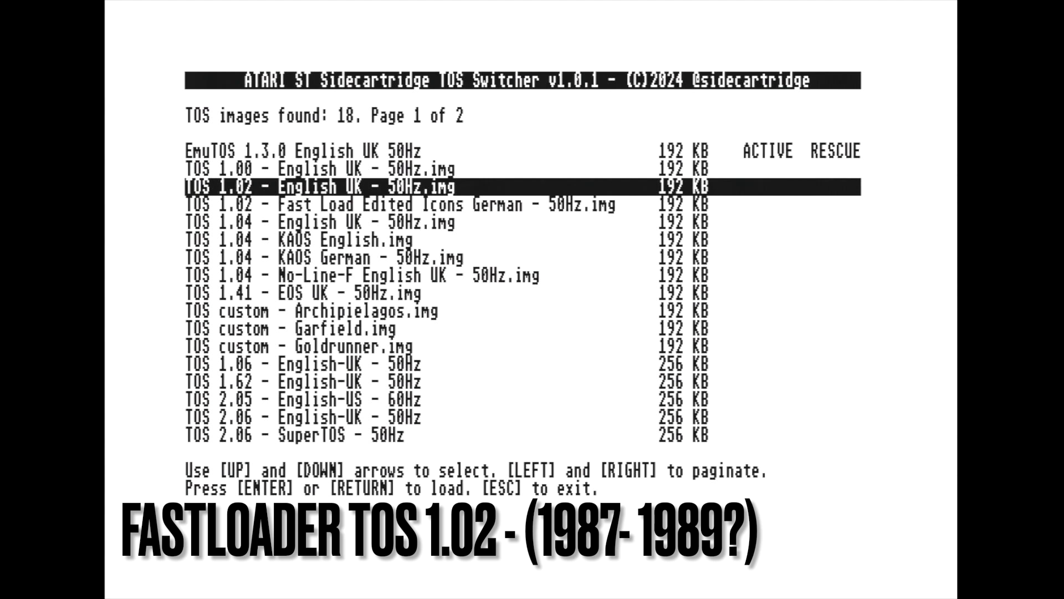
{"action": "key", "text": "Down"}
{"action": "key", "text": "Return"}
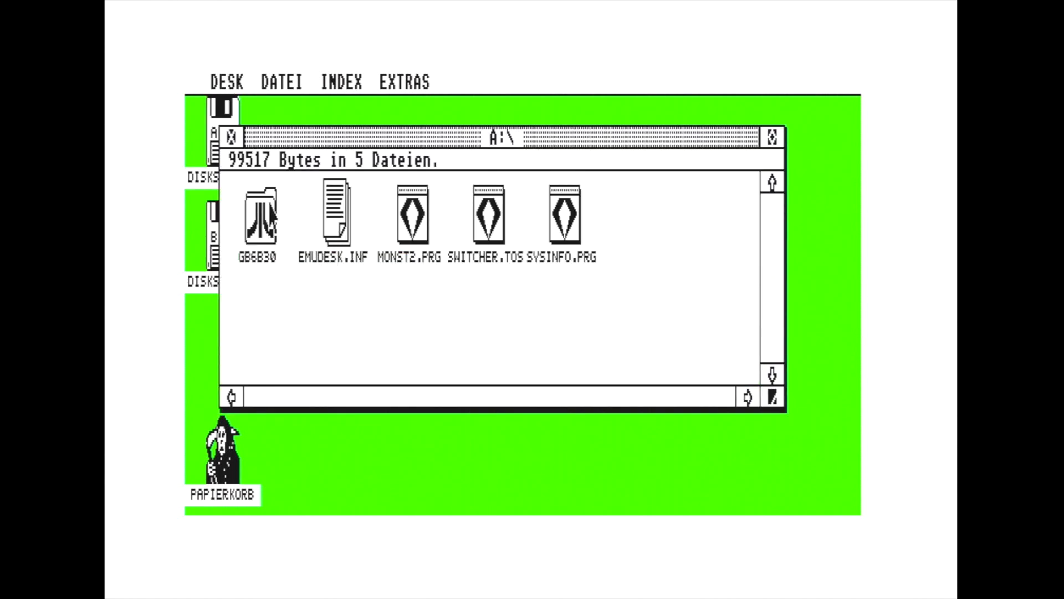
Open the GB6B30 folder on drive A and launch the GEMBench program in it.
{"action": "double_click", "coordinate": [272, 213]}
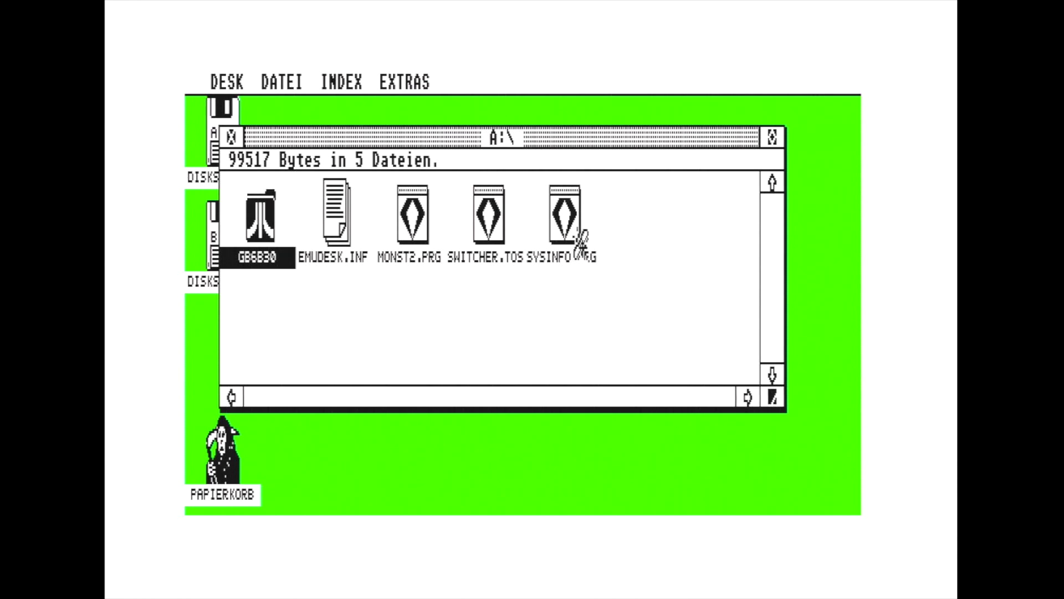
{"action": "double_click", "coordinate": [490, 213]}
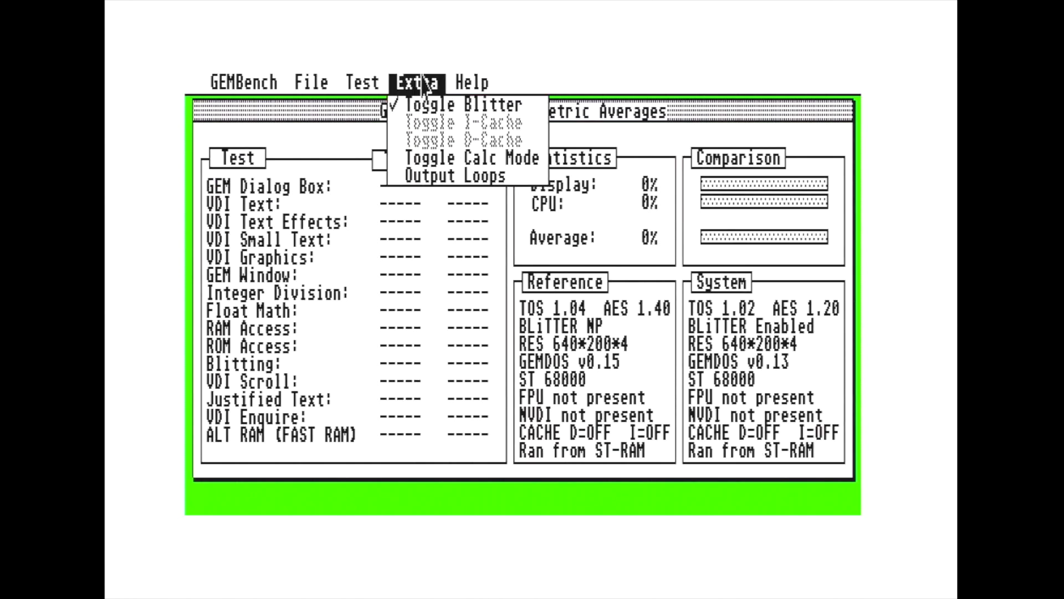
Disable the blitter in GEMBench and run all tests under the fast-load TOS 1.02.
{"action": "left_click", "coordinate": [422, 106]}
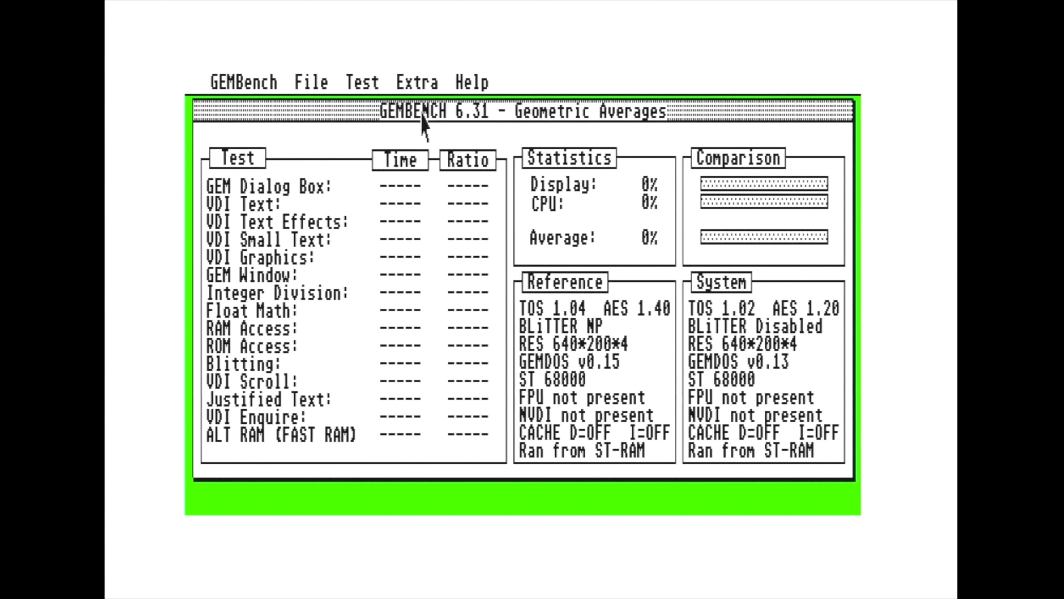
{"action": "mouse_move", "coordinate": [359, 88]}
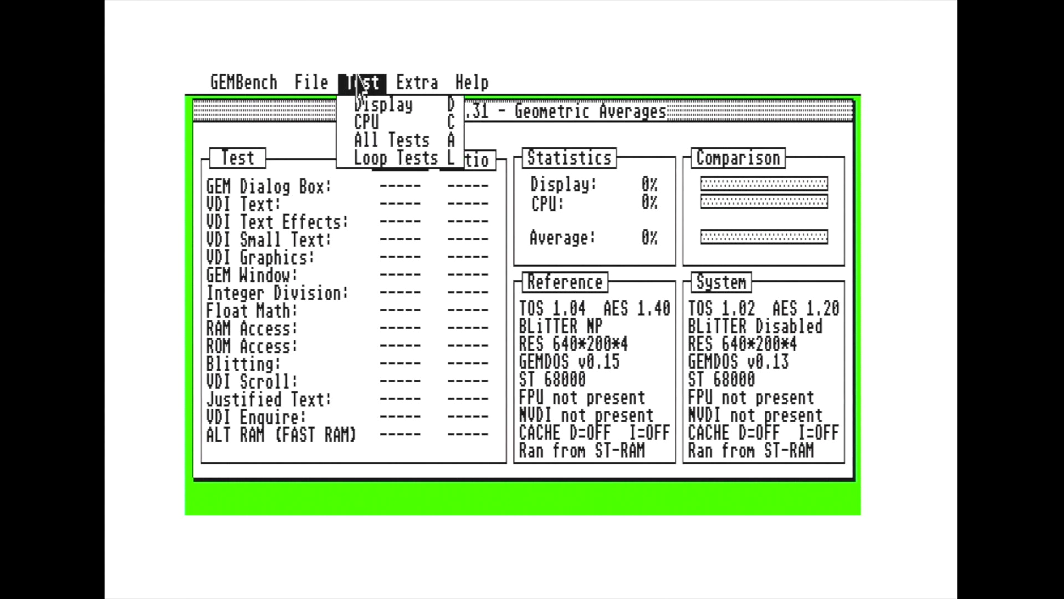
{"action": "left_click", "coordinate": [364, 147]}
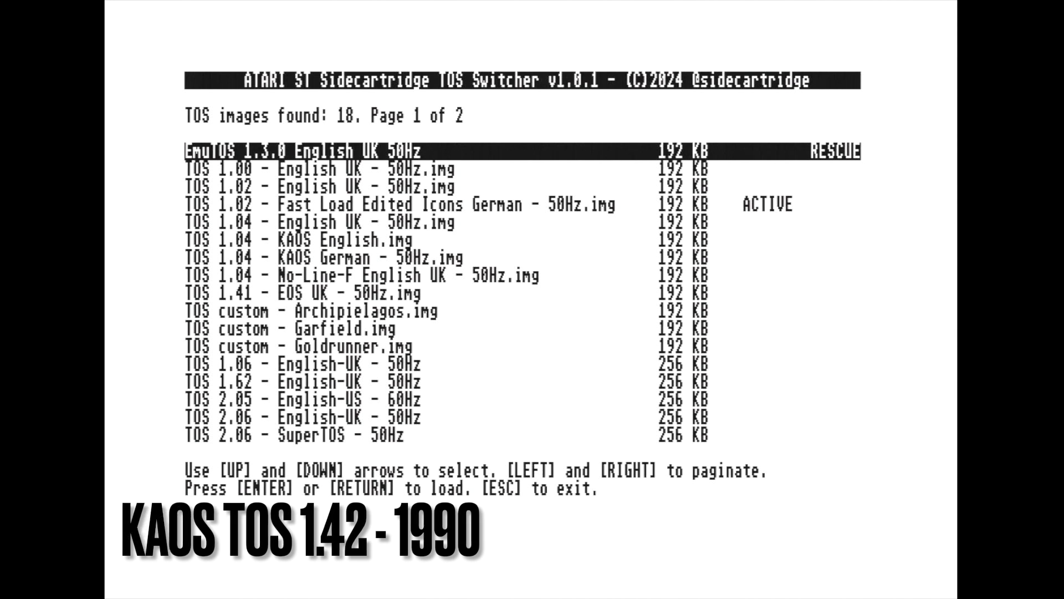
Load "TOS 1.04 - KAOS English.img" in the TOS Switcher.
{"action": "key", "text": "Down"}
{"action": "key", "text": "Down"}
{"action": "key", "text": "Down"}
{"action": "key", "text": "Down"}
{"action": "key", "text": "Down"}
{"action": "key", "text": "Return"}
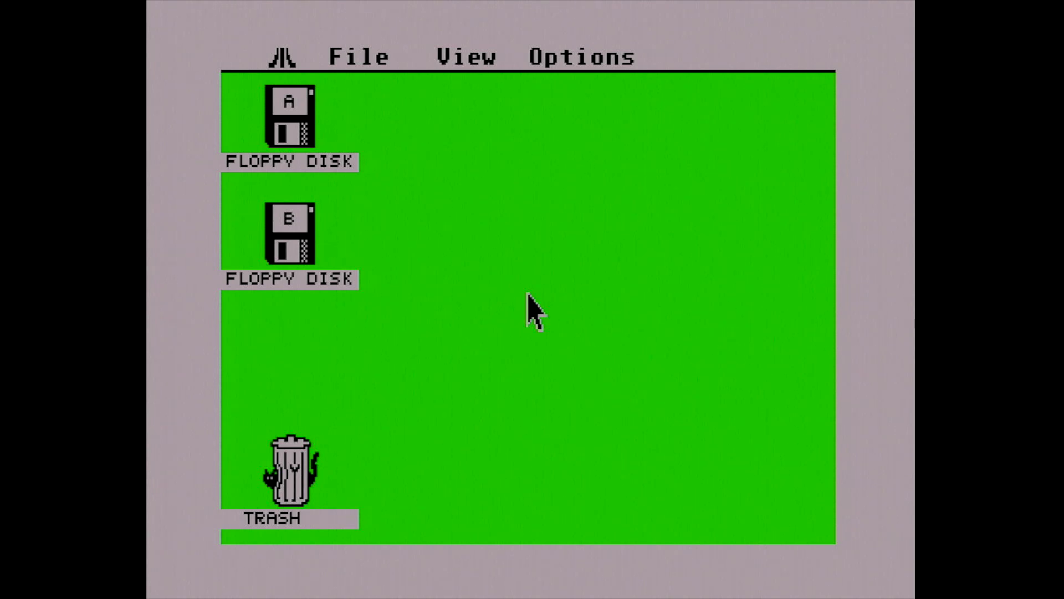
View the KAOS desktop information and close it.
{"action": "mouse_move", "coordinate": [283, 57]}
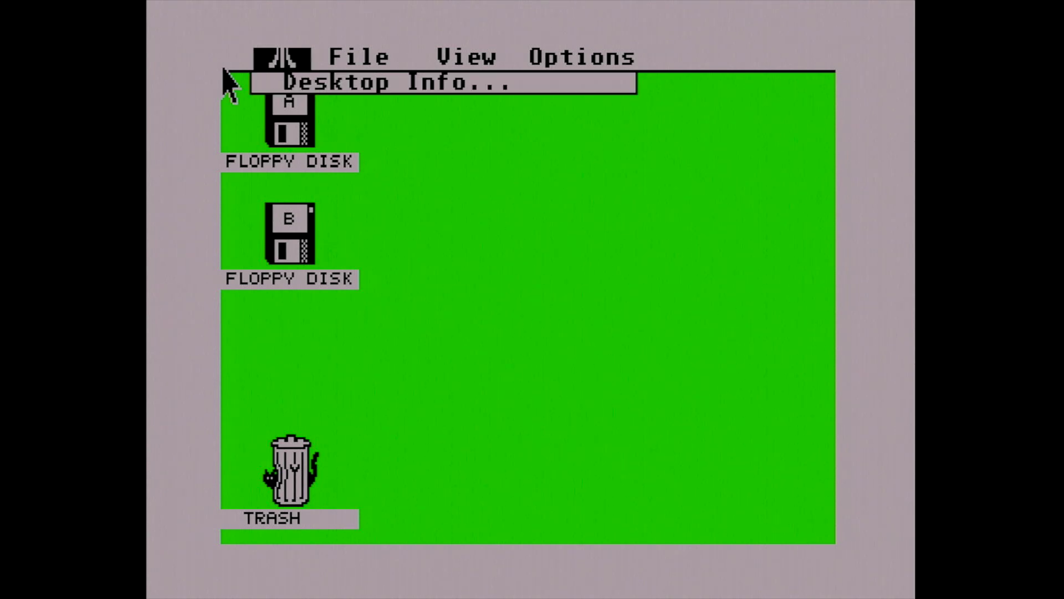
{"action": "left_click", "coordinate": [304, 89]}
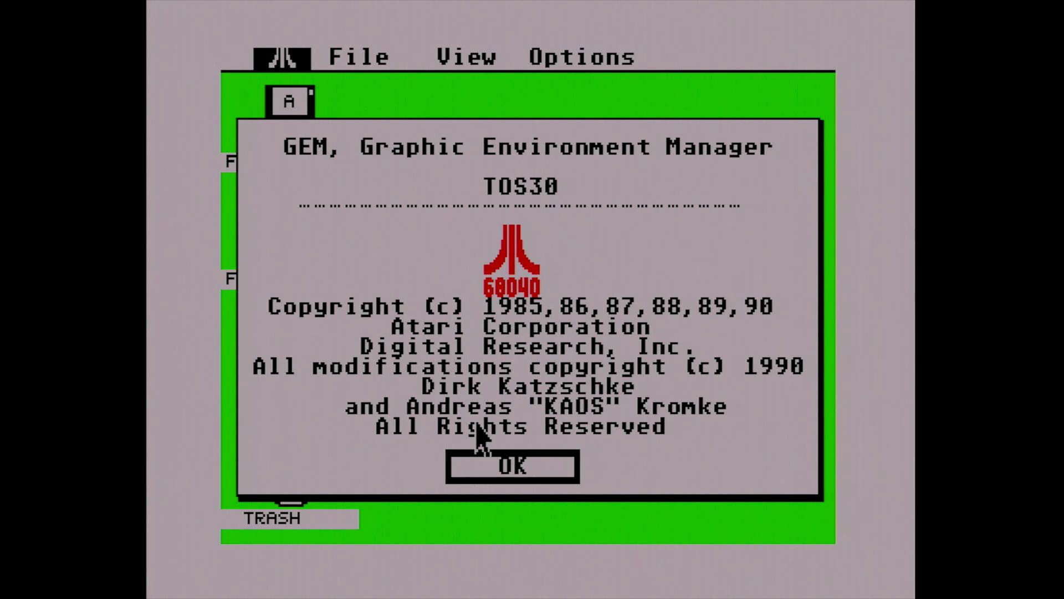
{"action": "left_click", "coordinate": [505, 472]}
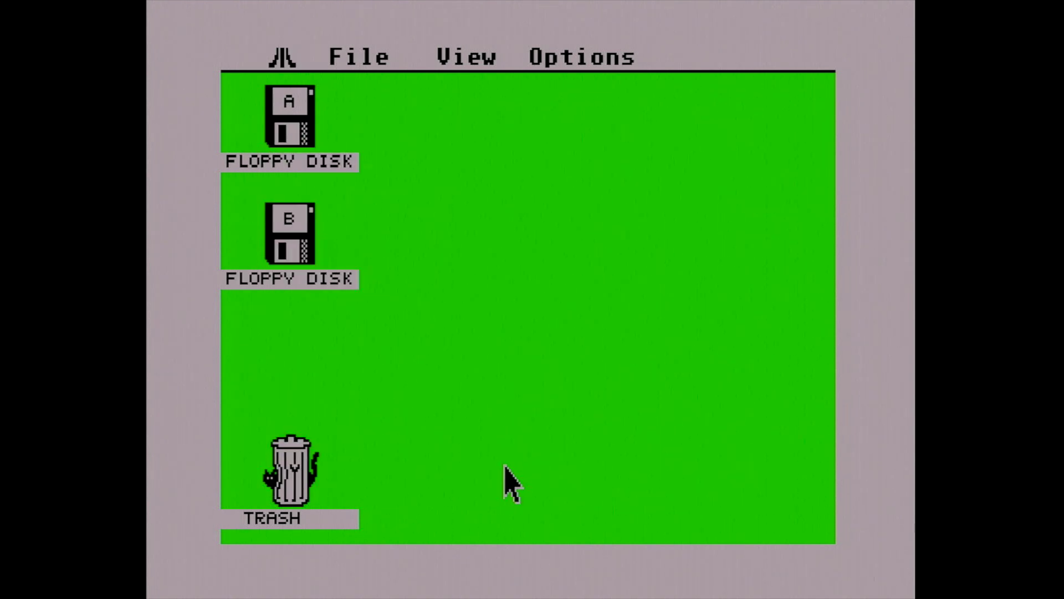
Open floppy disk A and switch the desktop to medium resolution through the preferences.
{"action": "double_click", "coordinate": [273, 111]}
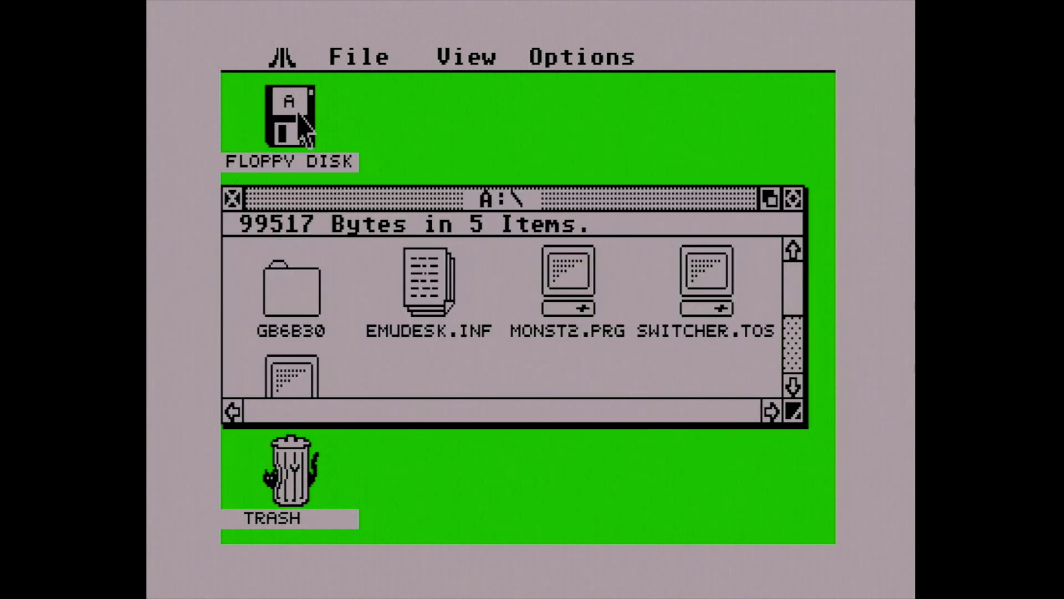
{"action": "mouse_move", "coordinate": [568, 60]}
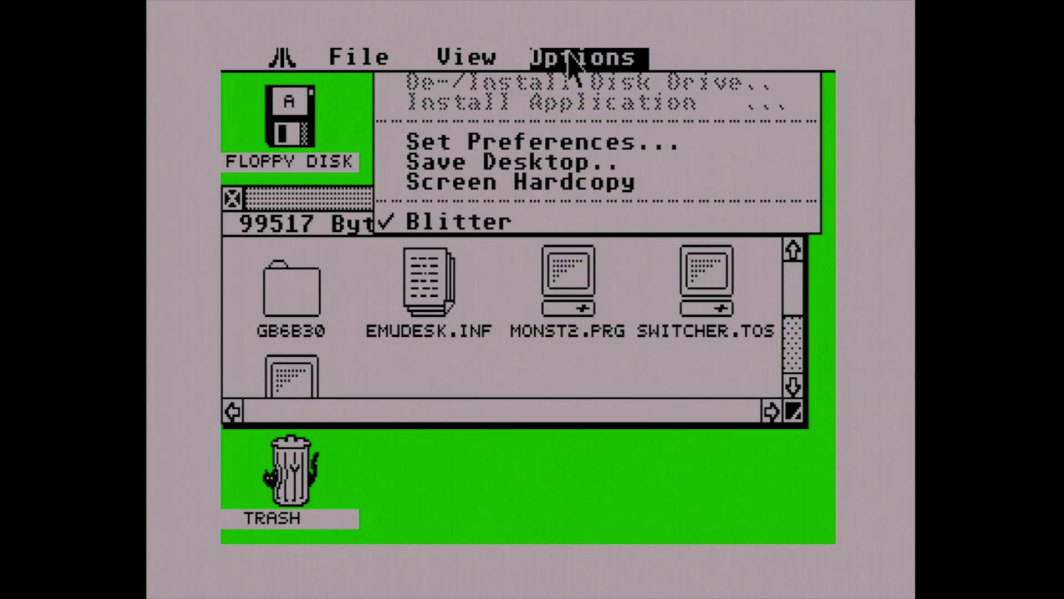
{"action": "left_click", "coordinate": [551, 145]}
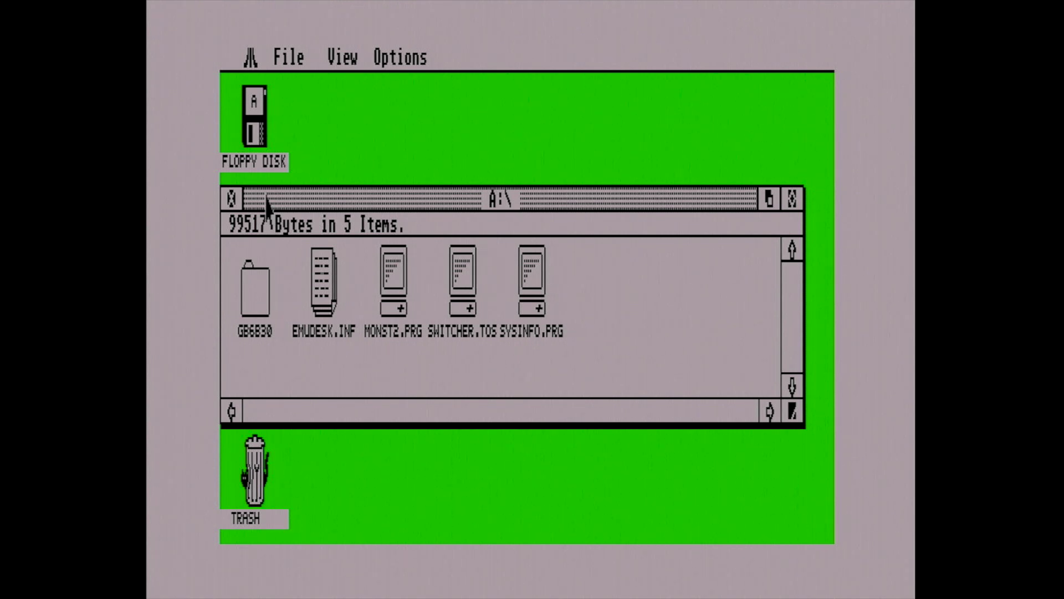
Move the drive A window down, open a second window of drive A and place it below the first.
{"action": "left_click_drag", "start_coordinate": [279, 203], "coordinate": [306, 244]}
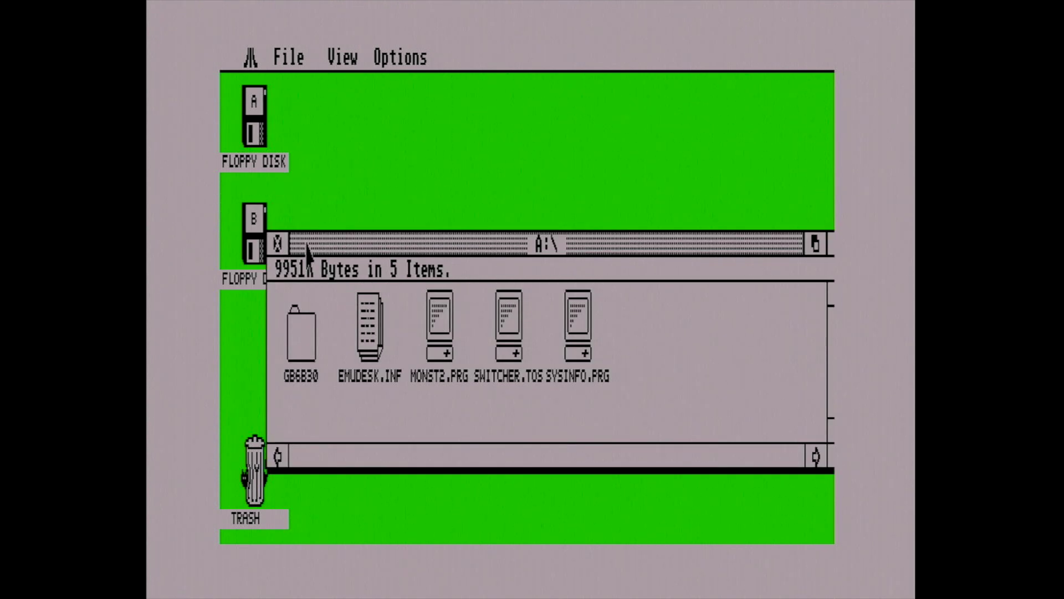
{"action": "double_click", "coordinate": [252, 133]}
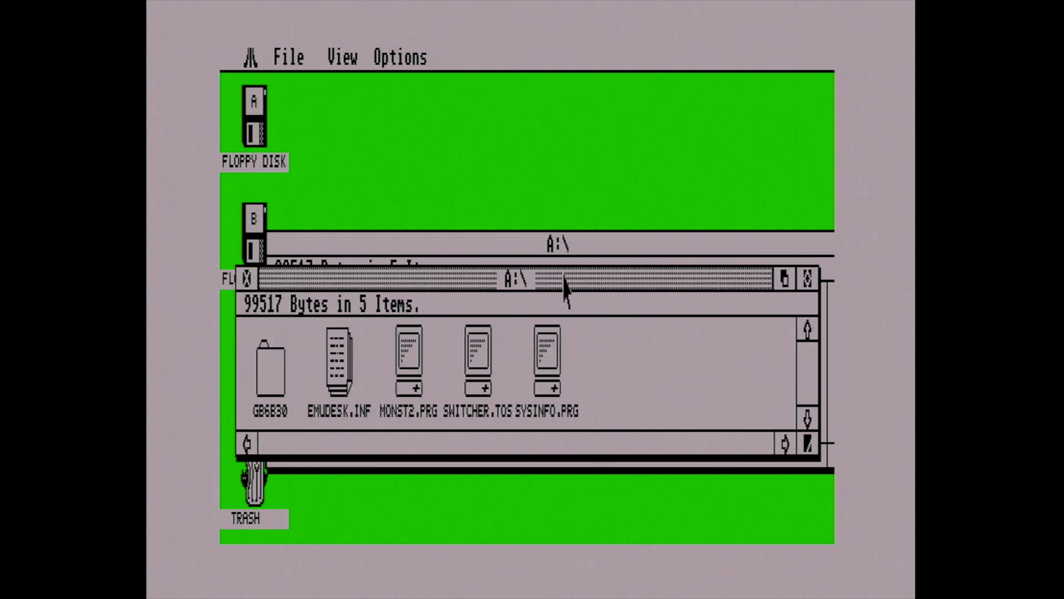
{"action": "left_click_drag", "start_coordinate": [564, 282], "coordinate": [549, 367]}
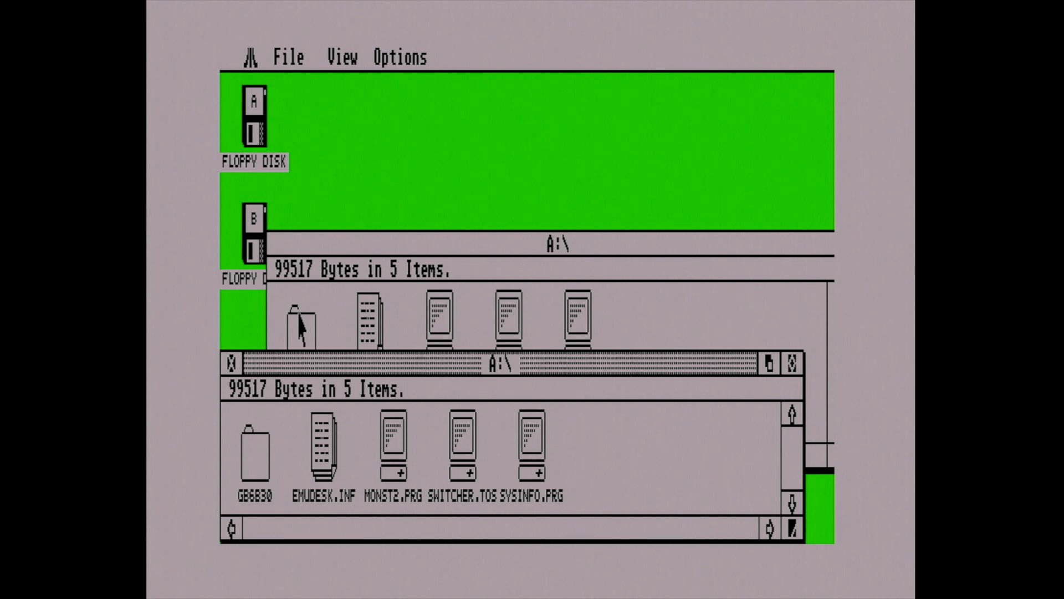
Open the GB6B30 folder in the lower window and cycle the stacking order of the two open windows.
{"action": "double_click", "coordinate": [254, 443]}
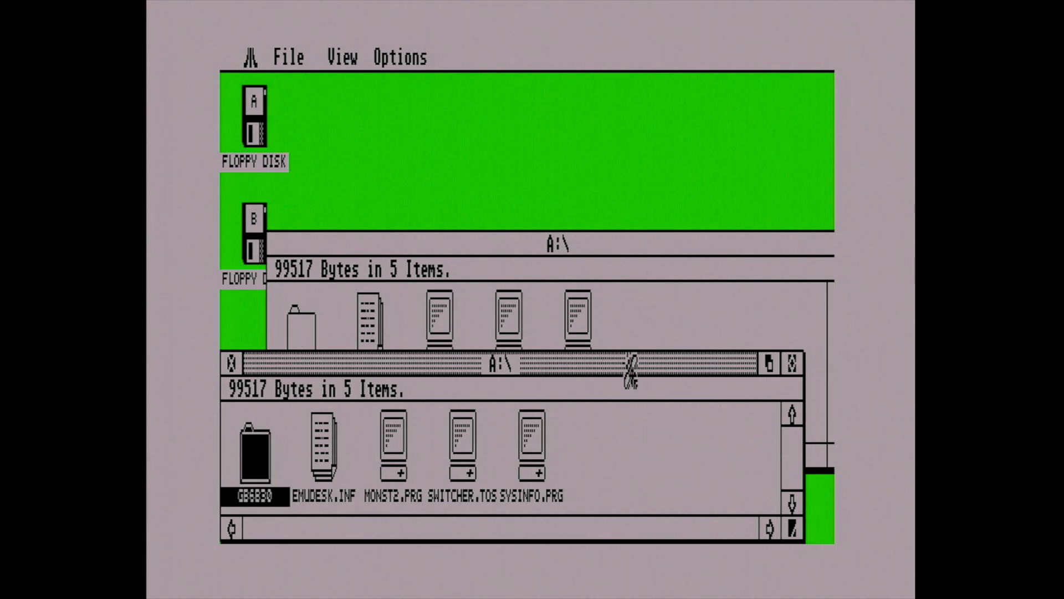
{"action": "left_click", "coordinate": [768, 363]}
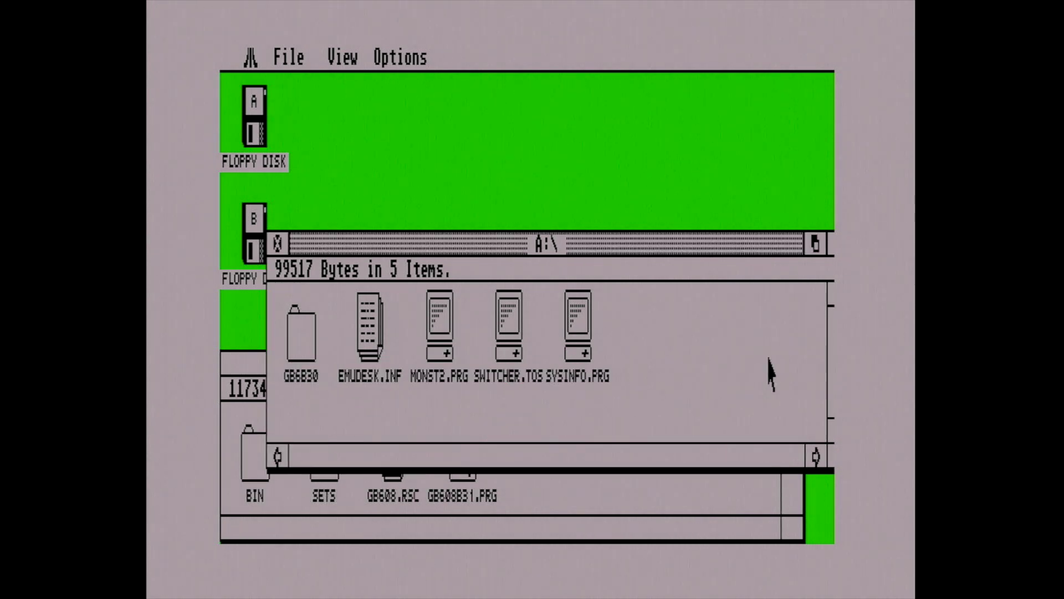
{"action": "left_click", "coordinate": [816, 245]}
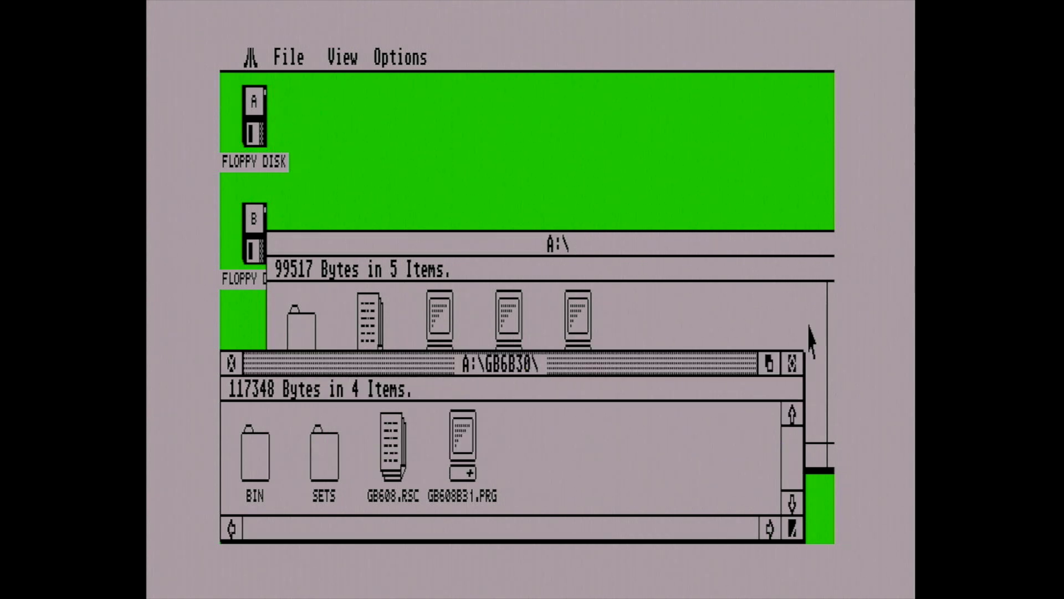
{"action": "left_click", "coordinate": [770, 364]}
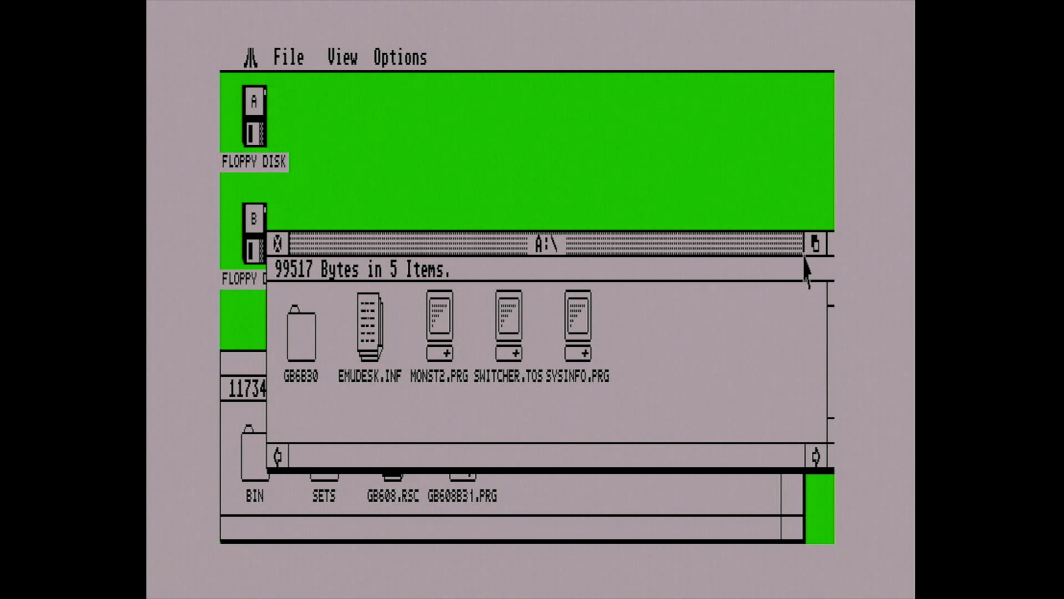
Bring the GB6B30 window to the front, launch GB608B31.PRG and turn the blitter off in GEMBench.
{"action": "left_click", "coordinate": [816, 245]}
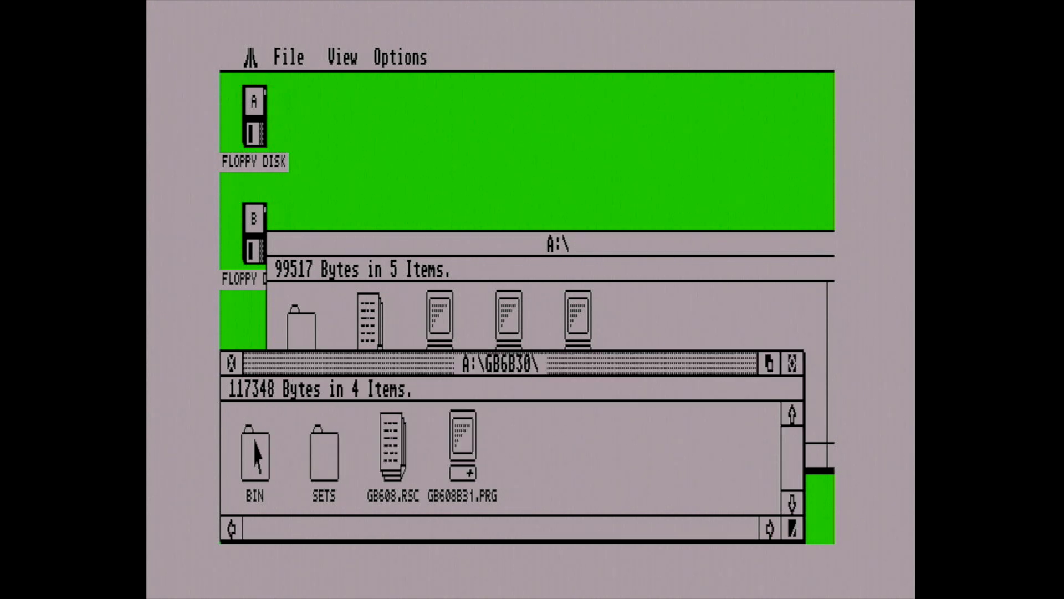
{"action": "left_click", "coordinate": [461, 441]}
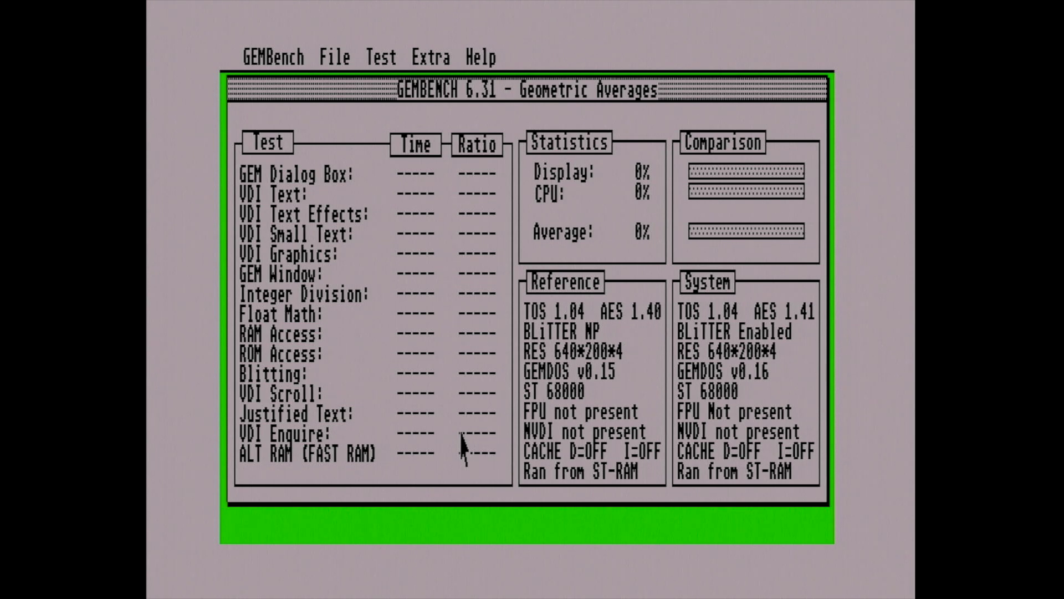
{"action": "mouse_move", "coordinate": [439, 58]}
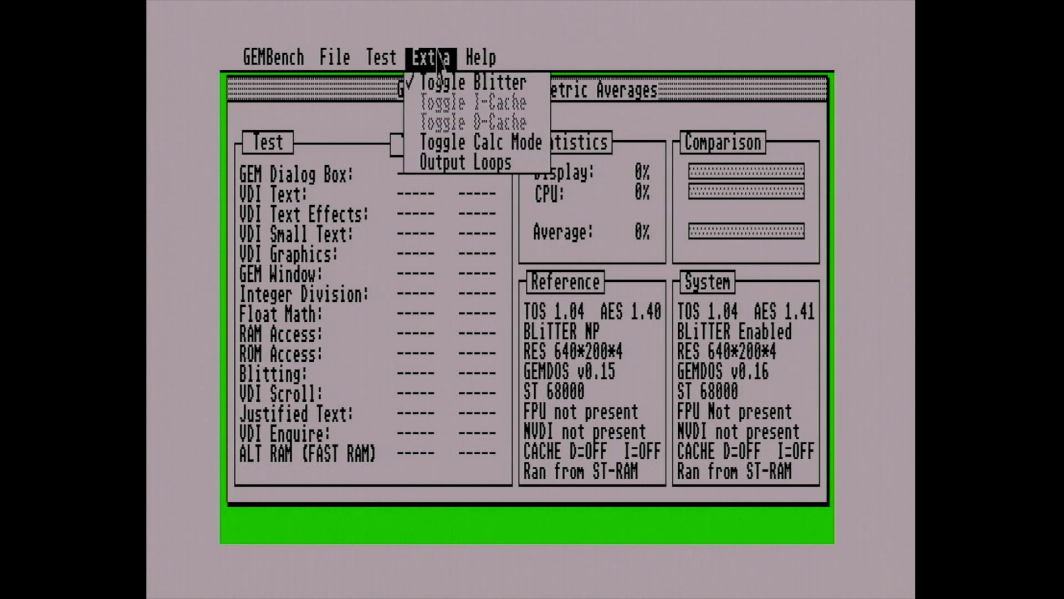
{"action": "left_click", "coordinate": [431, 82]}
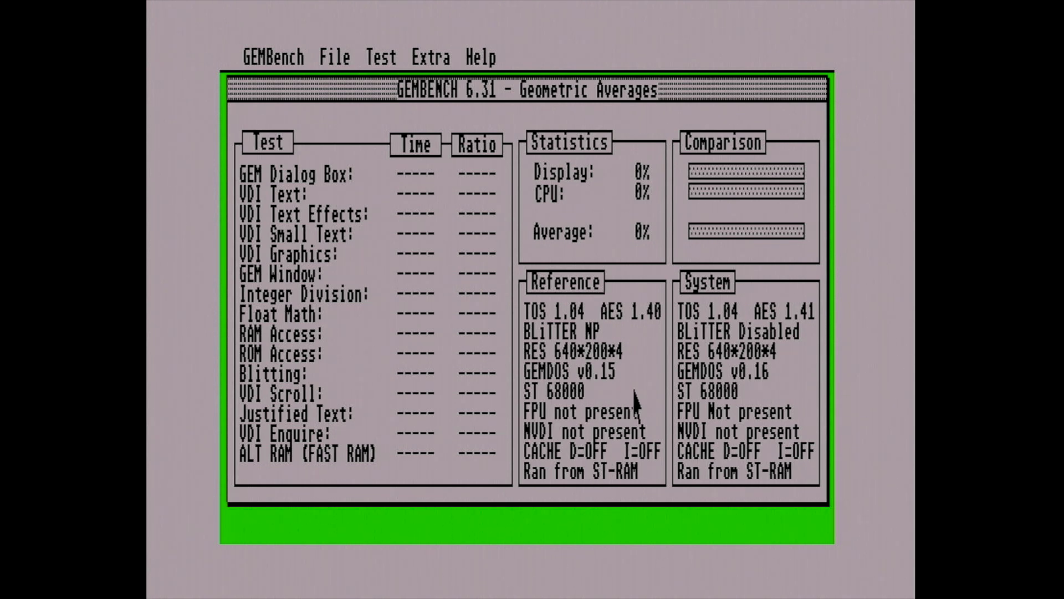
{"action": "mouse_move", "coordinate": [373, 62]}
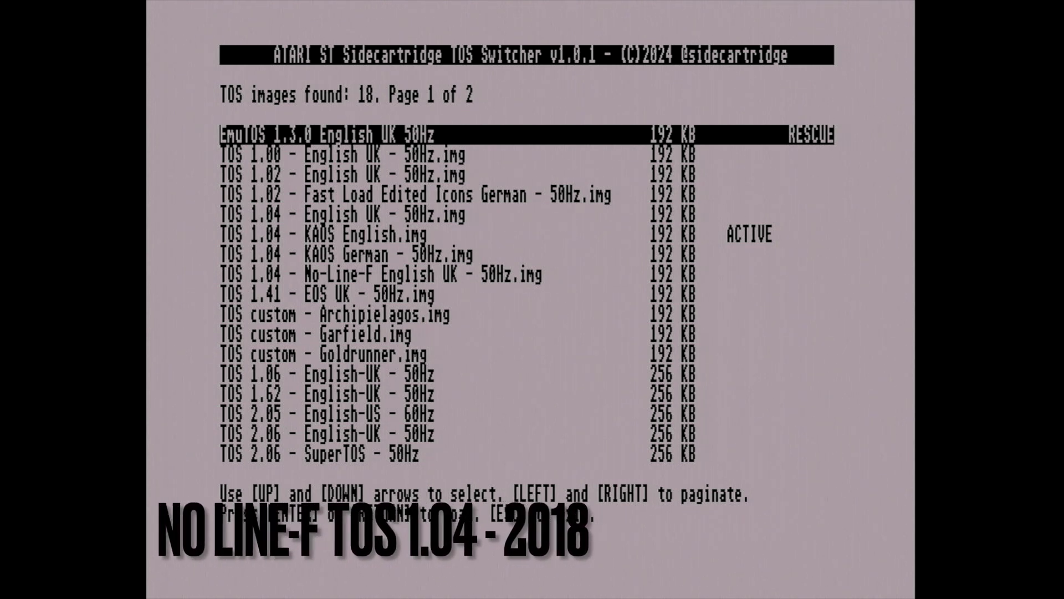
Load the TOS image "TOS 1.04 - No-Line-F English UK - 50Hz.img".
{"action": "key", "text": "Down"}
{"action": "key", "text": "Down"}
{"action": "key", "text": "Down"}
{"action": "key", "text": "Down"}
{"action": "key", "text": "Down"}
{"action": "key", "text": "Down"}
{"action": "key", "text": "Down"}
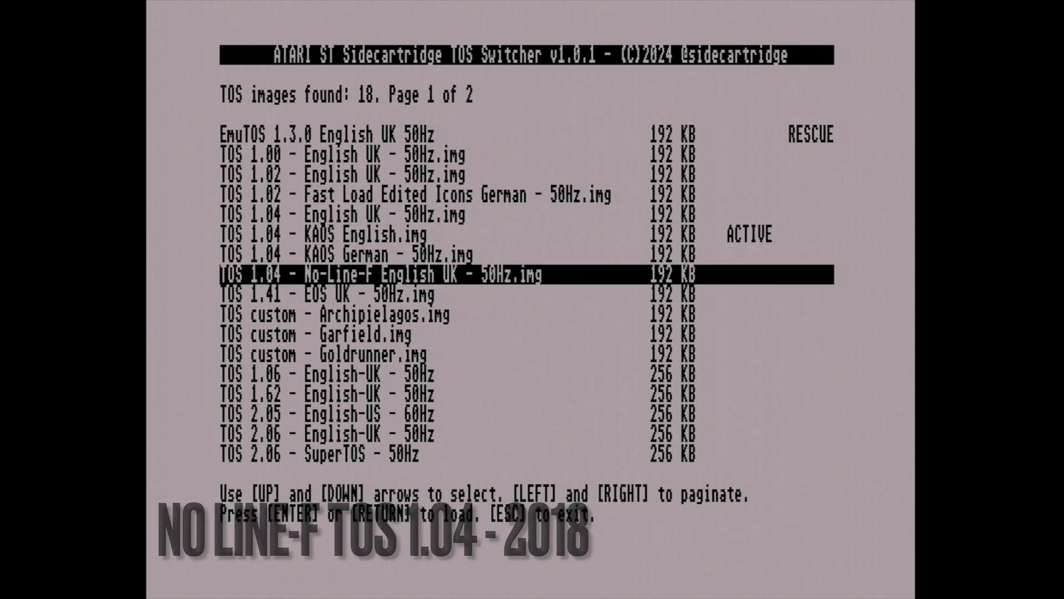
{"action": "key", "text": "Return"}
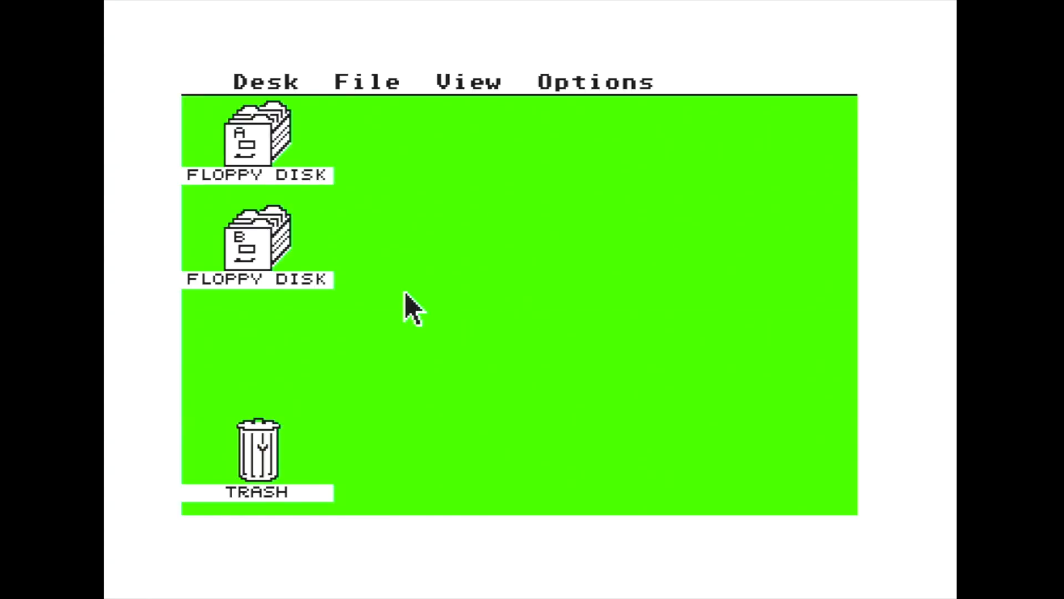
View the desktop information of the No-Line-F TOS and close it.
{"action": "mouse_move", "coordinate": [244, 83]}
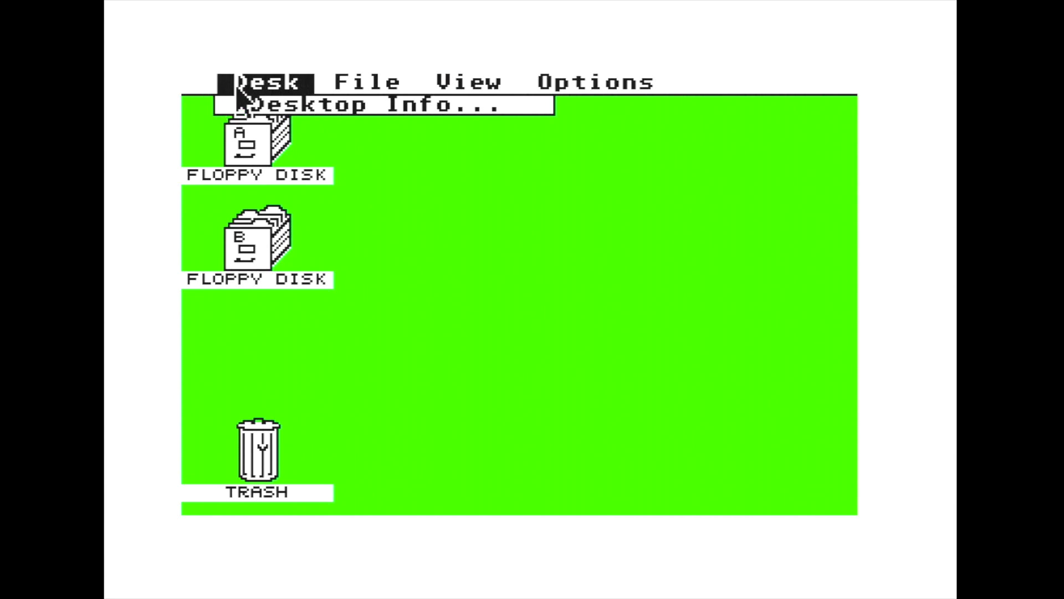
{"action": "left_click", "coordinate": [258, 105]}
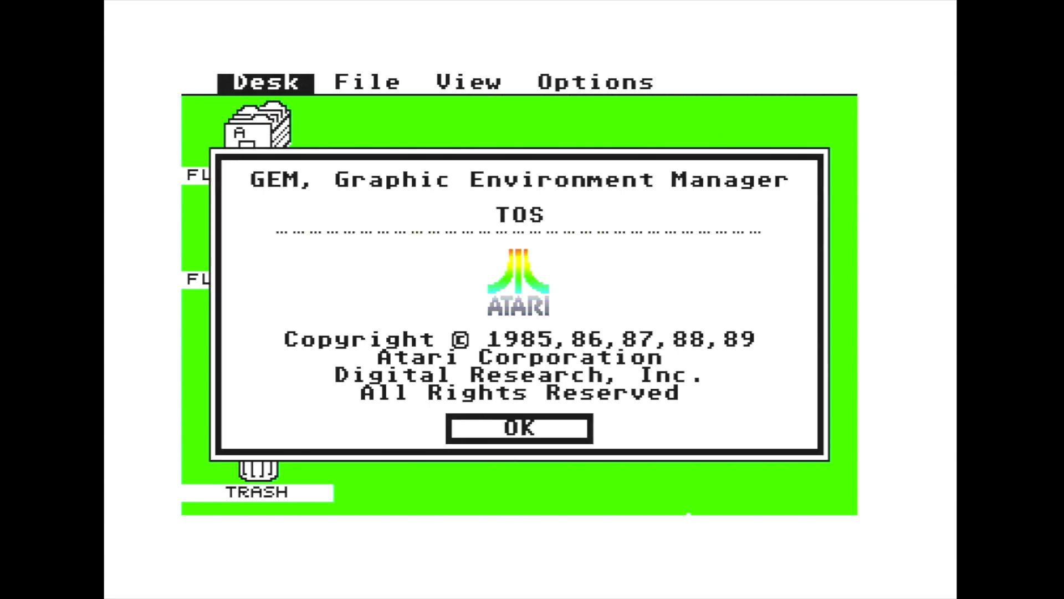
{"action": "left_click", "coordinate": [465, 435]}
Set the screen resolution to Medium in the desktop preferences.
{"action": "mouse_move", "coordinate": [587, 86]}
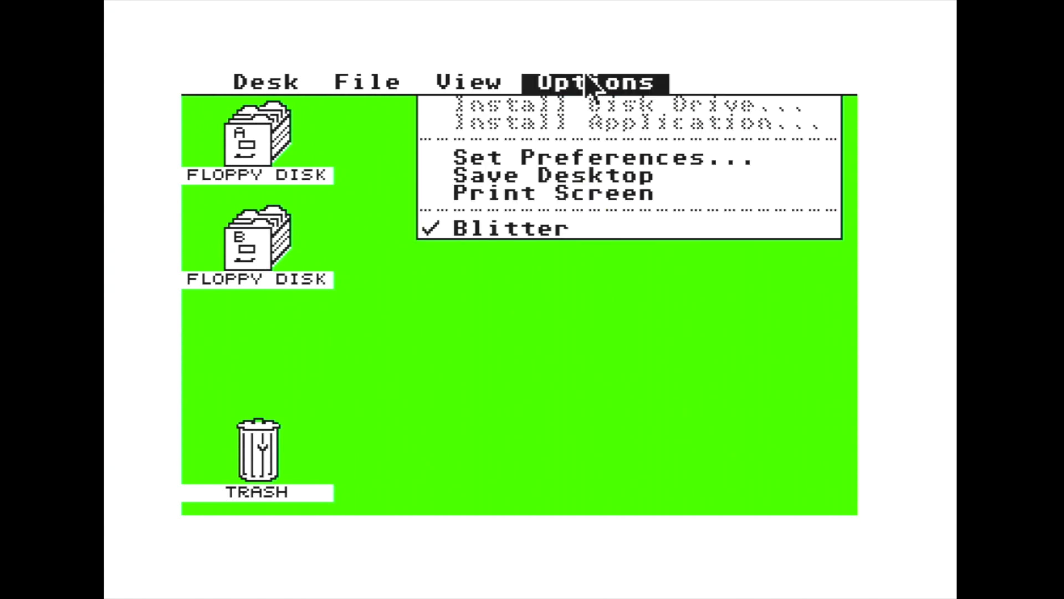
{"action": "left_click", "coordinate": [532, 161]}
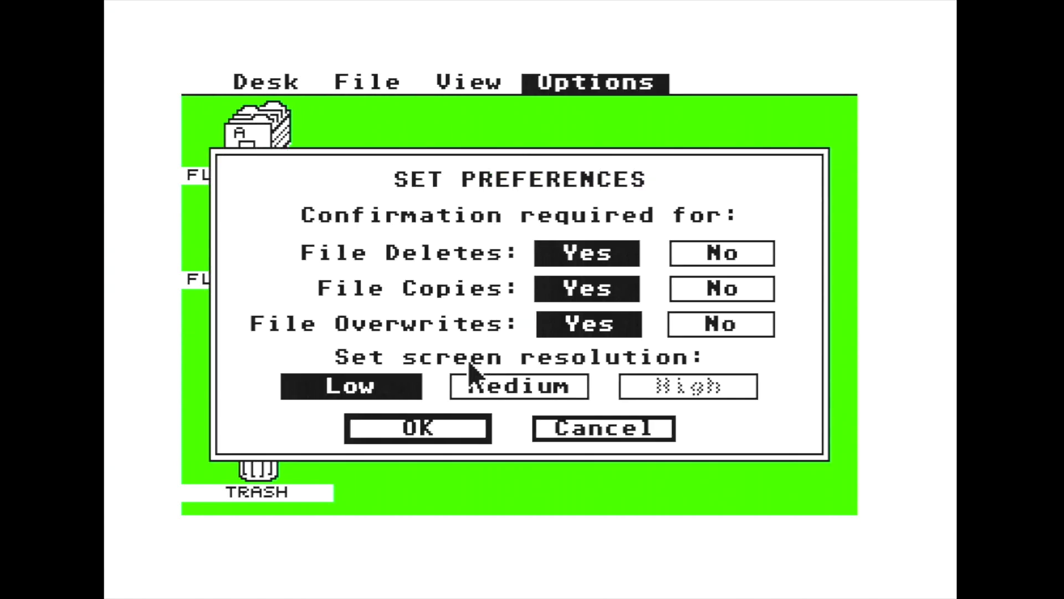
{"action": "left_click", "coordinate": [469, 388]}
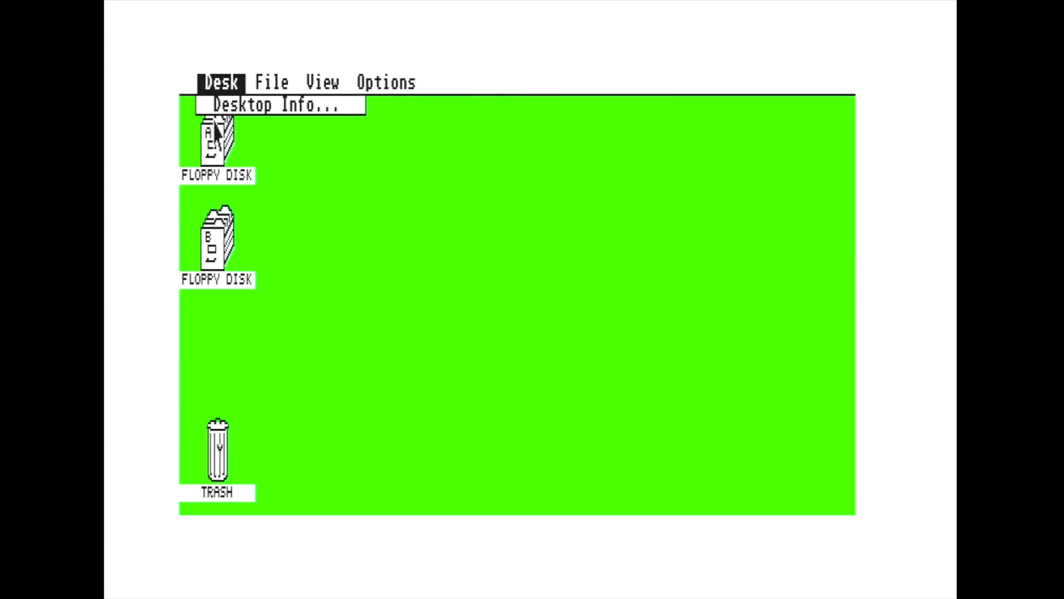
Call up the desktop information again in medium resolution.
{"action": "left_click", "coordinate": [213, 99]}
{"action": "mouse_move", "coordinate": [208, 86]}
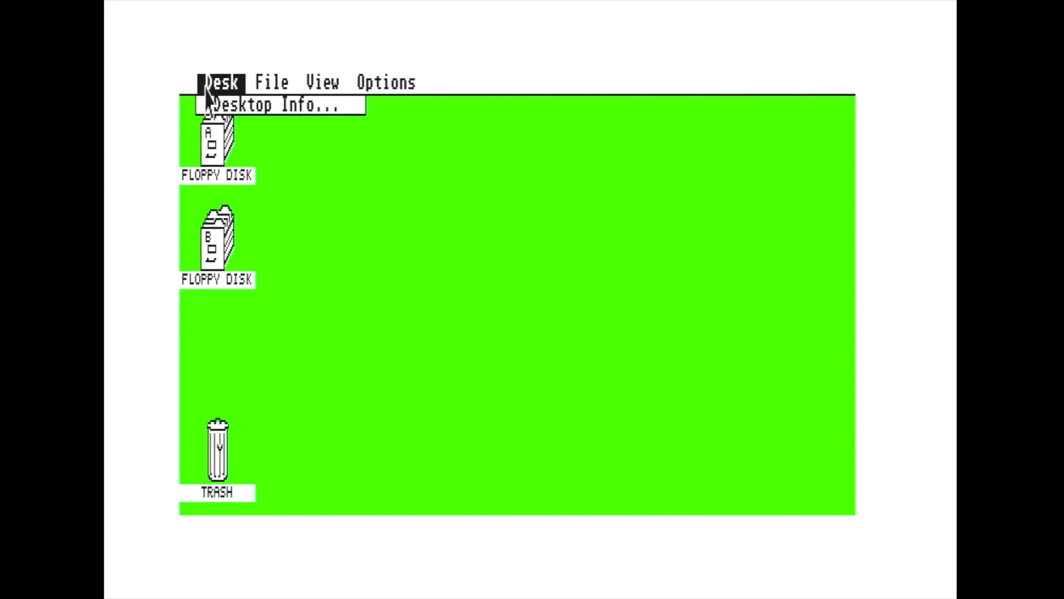
{"action": "left_click", "coordinate": [220, 107]}
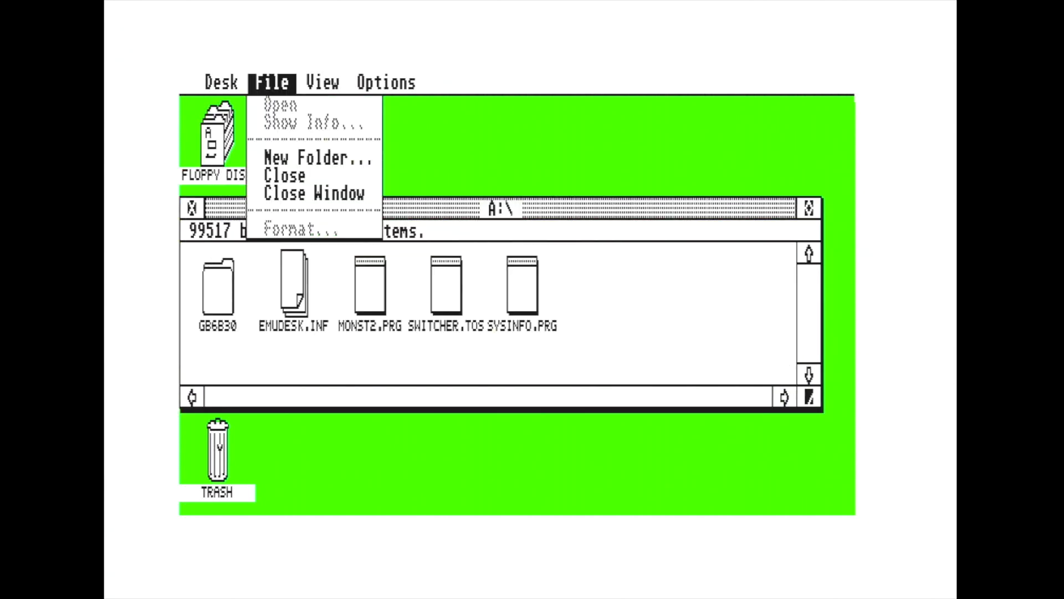
Dismiss the open File menu and open the GB6B30 folder in the drive A window.
{"action": "left_click", "coordinate": [226, 347]}
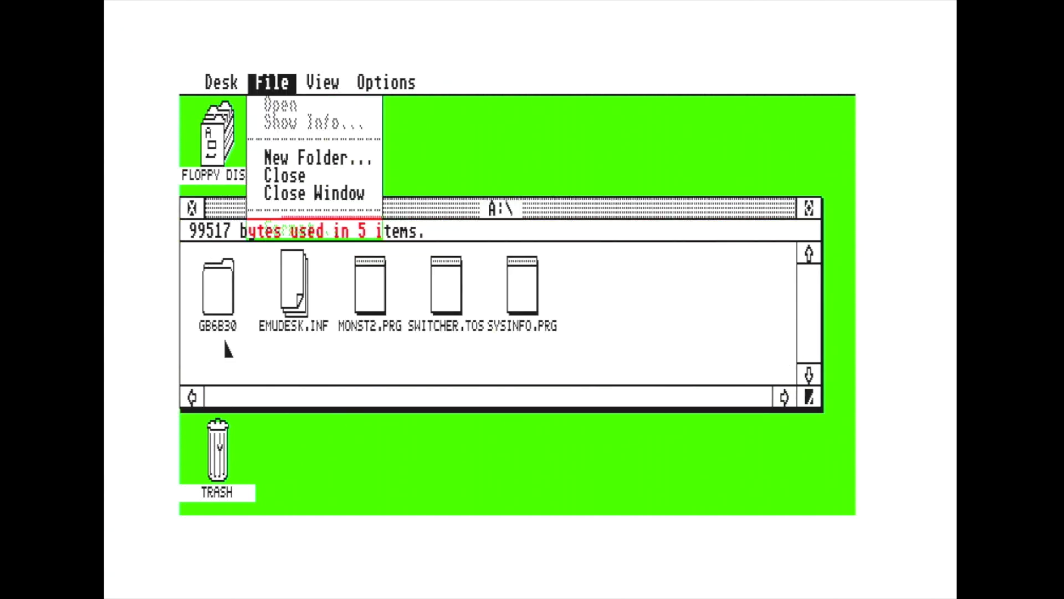
{"action": "left_click", "coordinate": [215, 289]}
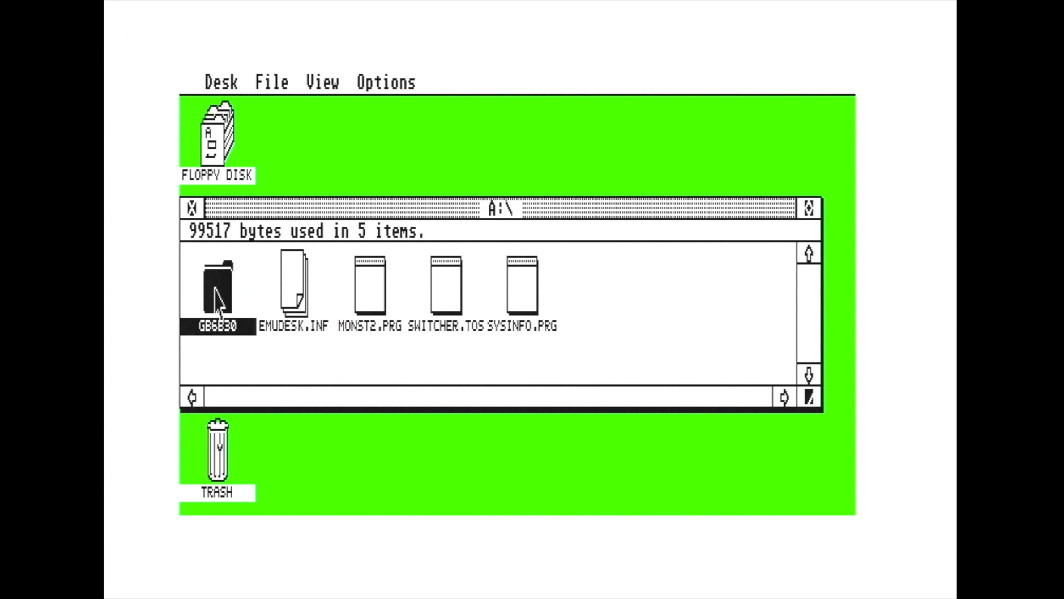
{"action": "double_click", "coordinate": [214, 287]}
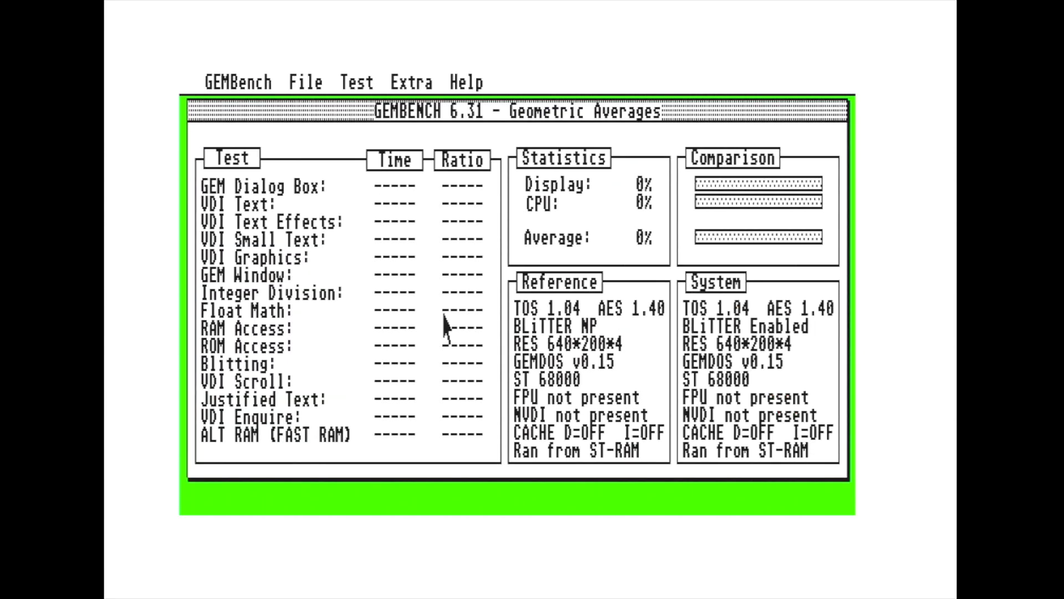
Turn the blitter off in GEMBench and run all tests for the No-Line-F TOS.
{"action": "mouse_move", "coordinate": [416, 83]}
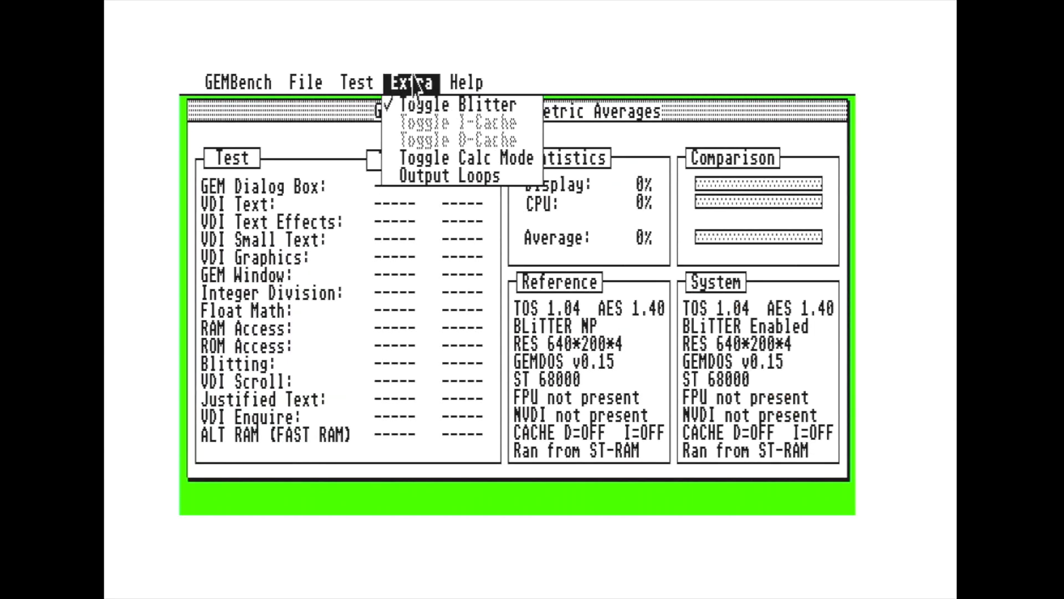
{"action": "left_click", "coordinate": [411, 105]}
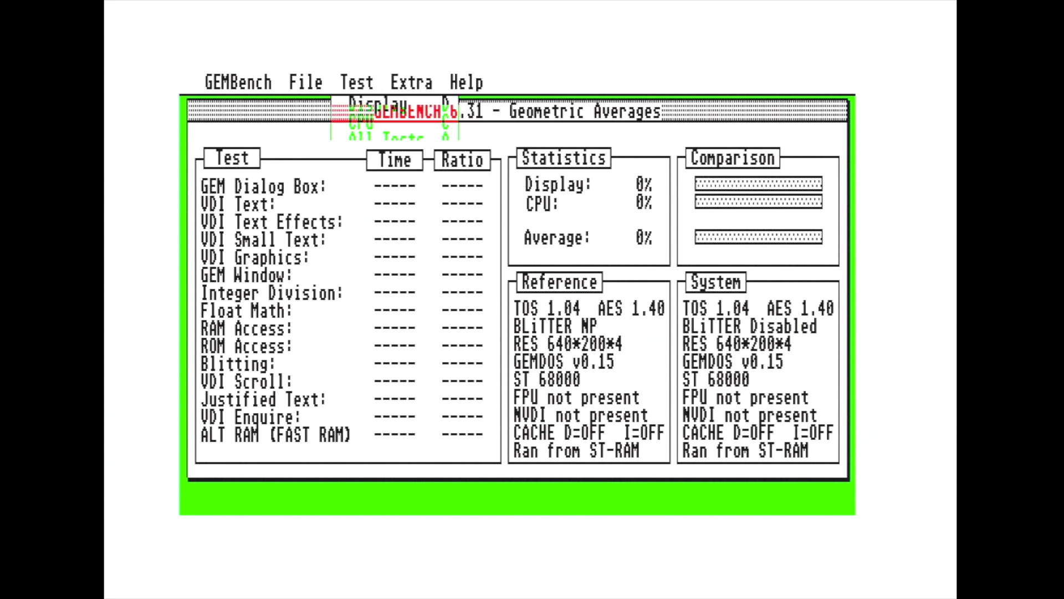
{"action": "mouse_move", "coordinate": [354, 84]}
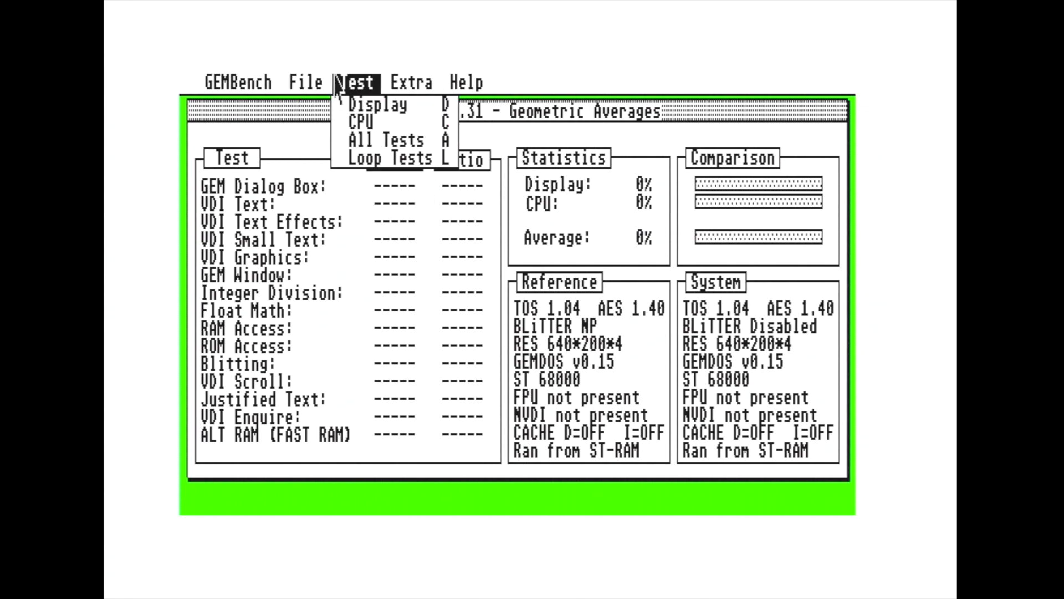
{"action": "left_click", "coordinate": [356, 139]}
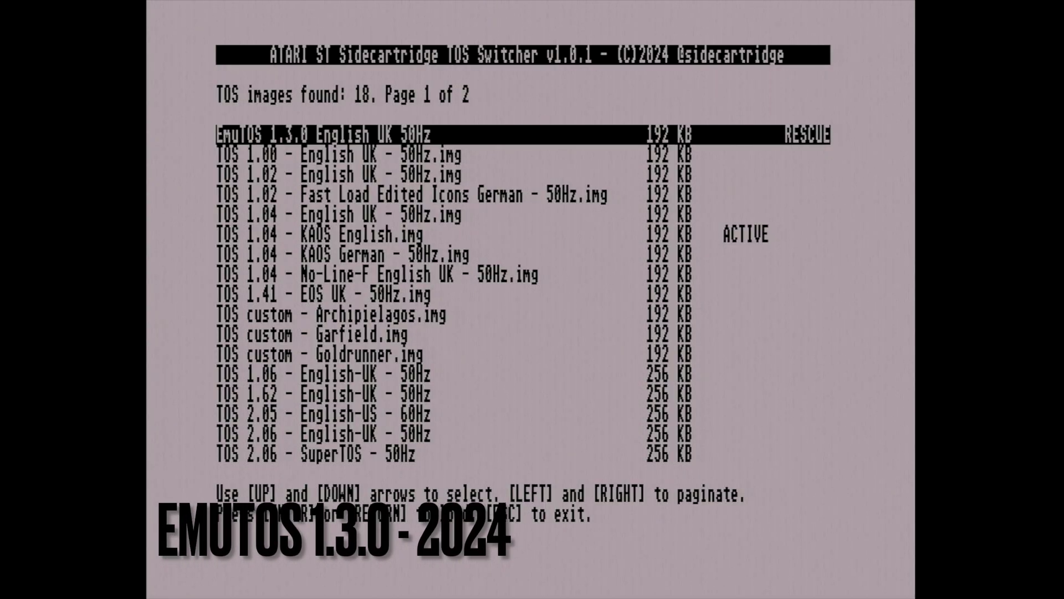
Load the rescue image EmuTOS 1.3.0 English UK 50Hz, view its desktop information and close it.
{"action": "key", "text": "Return"}
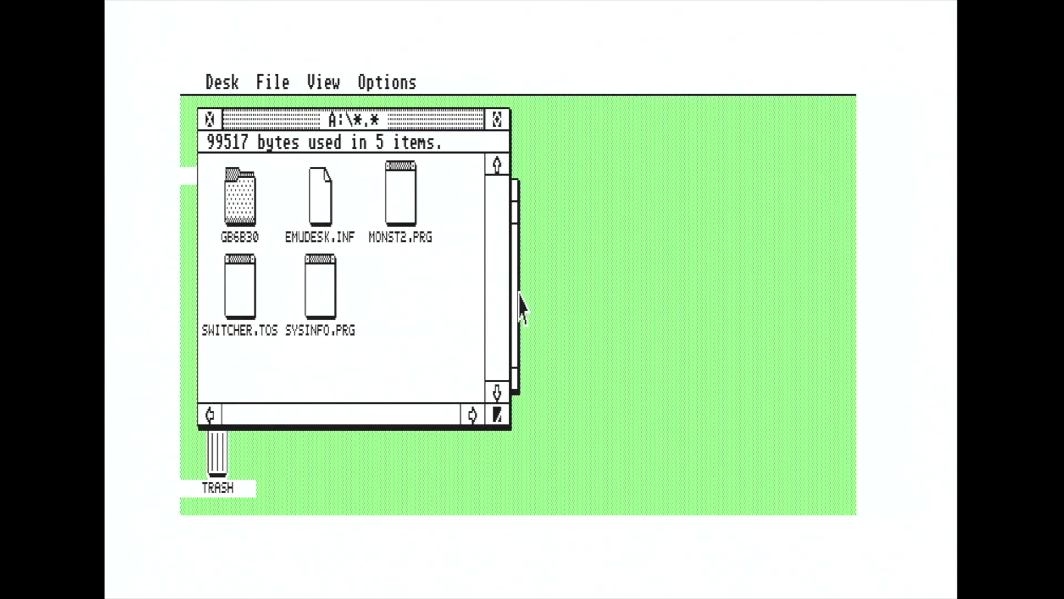
{"action": "mouse_move", "coordinate": [222, 82]}
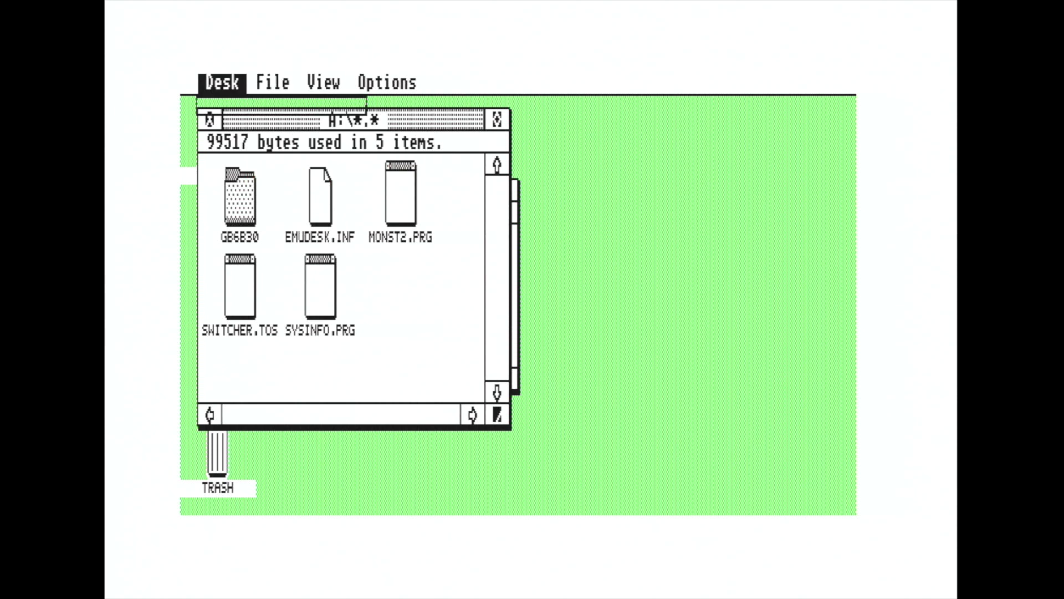
{"action": "left_click", "coordinate": [217, 106]}
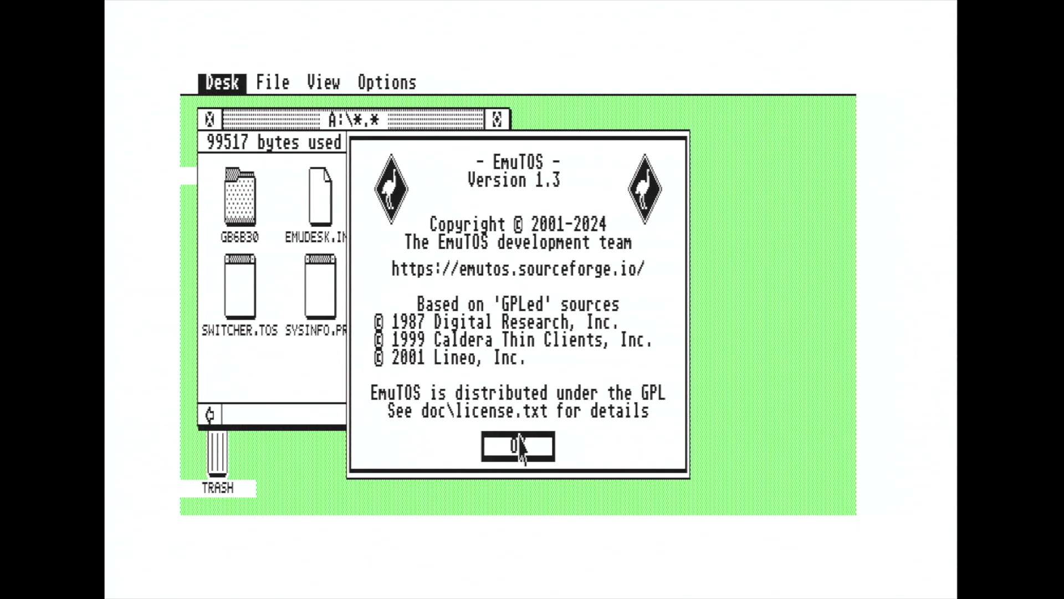
{"action": "left_click", "coordinate": [520, 461]}
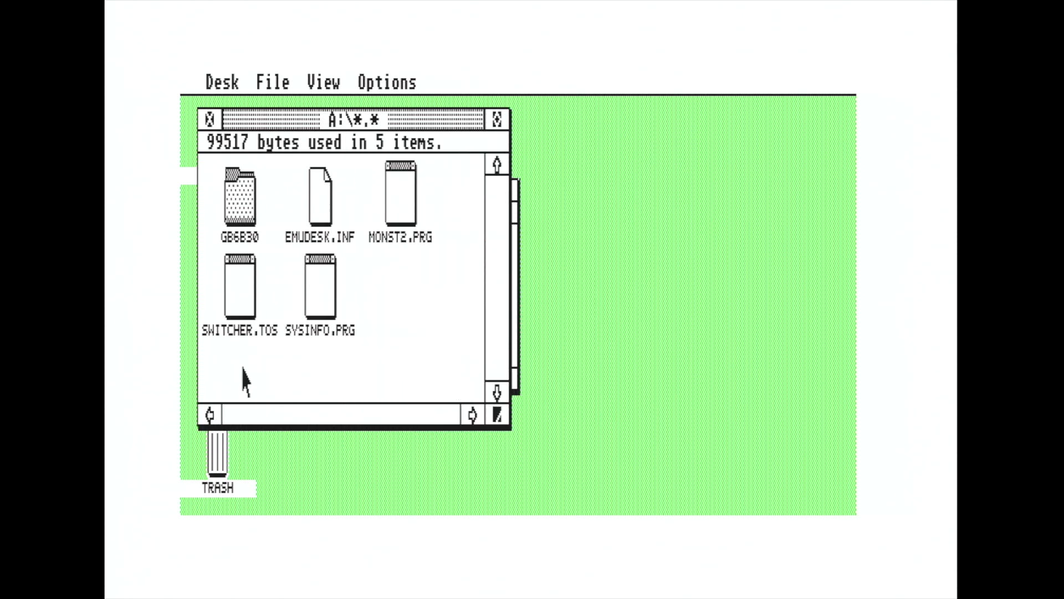
View the EmuTOS desktop preferences and close them.
{"action": "mouse_move", "coordinate": [388, 83]}
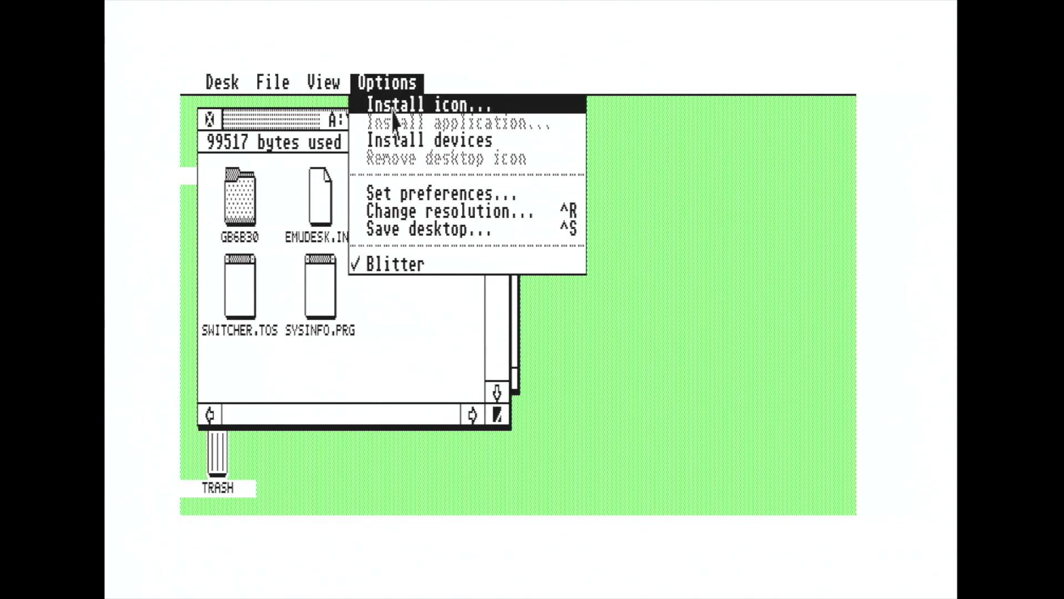
{"action": "left_click", "coordinate": [400, 194]}
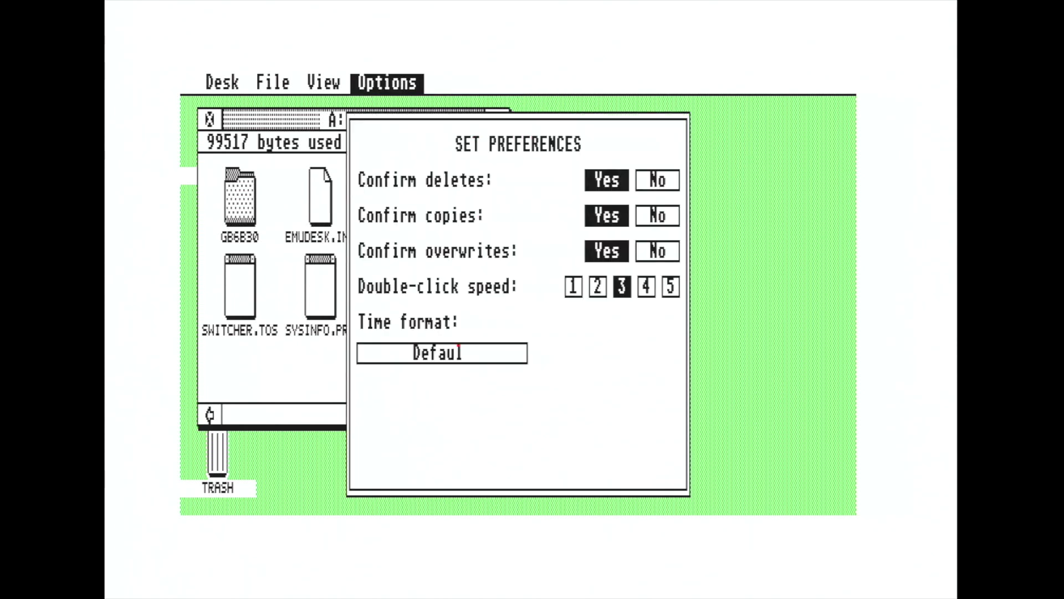
{"action": "left_click", "coordinate": [590, 472]}
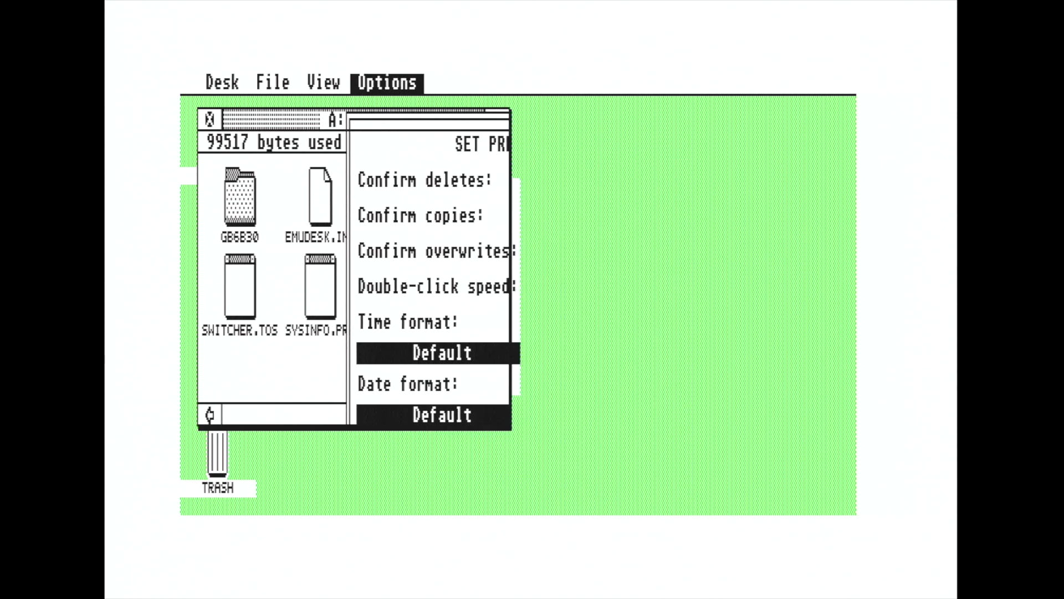
Open the GB6B30 folder in the EmuTOS drive A window.
{"action": "mouse_move", "coordinate": [249, 85]}
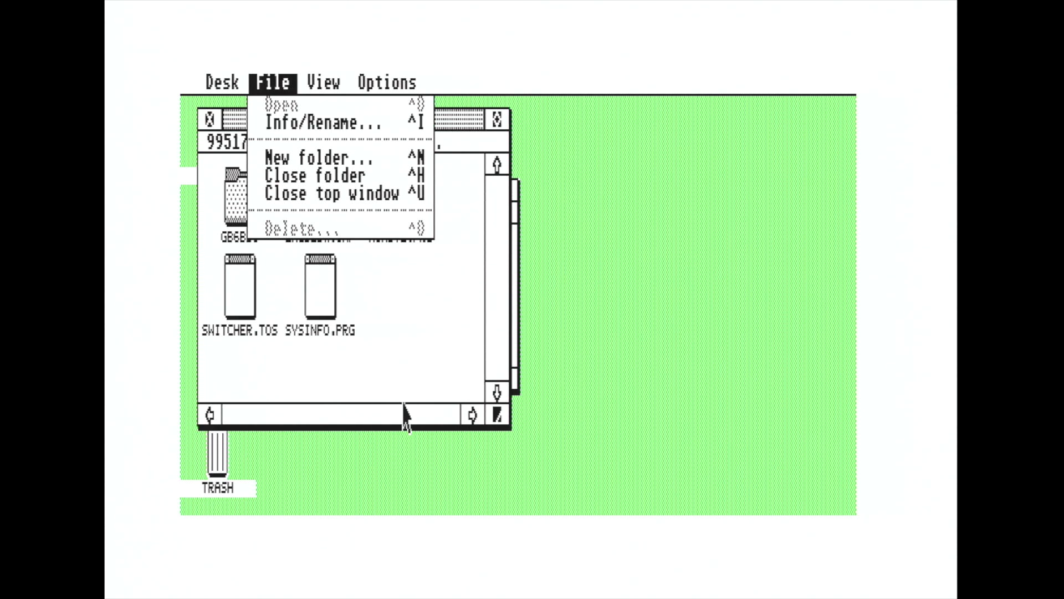
{"action": "left_click", "coordinate": [462, 409]}
{"action": "double_click", "coordinate": [228, 209]}
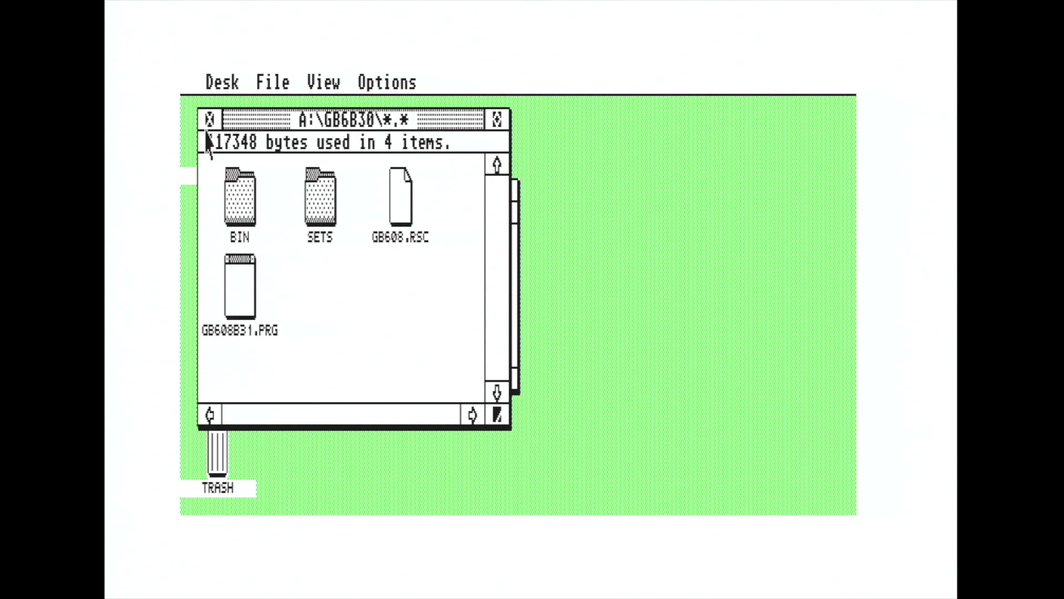
Launch GB608B31.PRG and run all GEMBench tests under EmuTOS with the blitter disabled.
{"action": "left_click", "coordinate": [242, 270]}
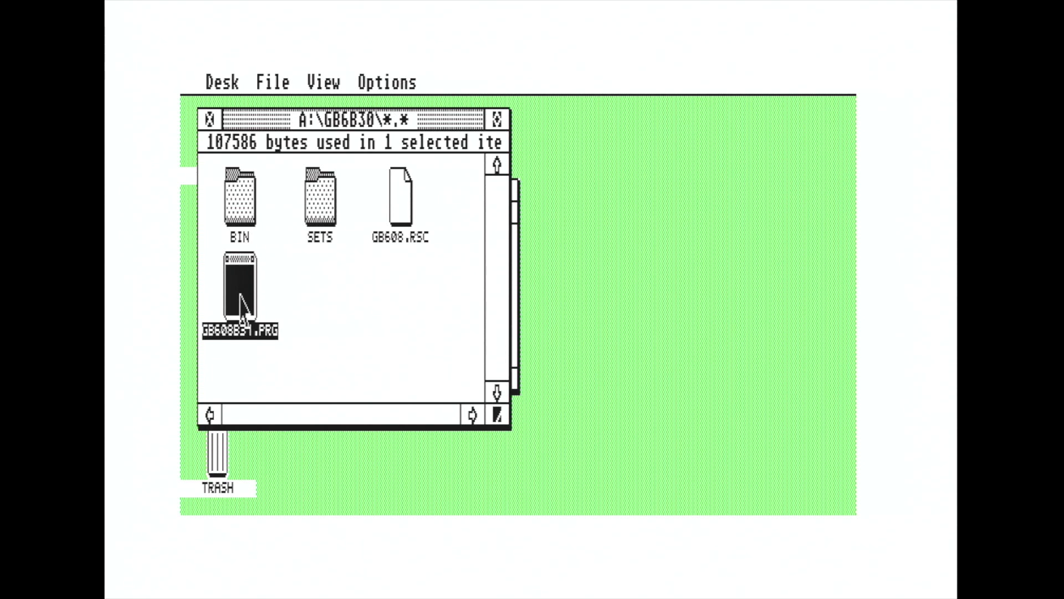
{"action": "double_click", "coordinate": [239, 297]}
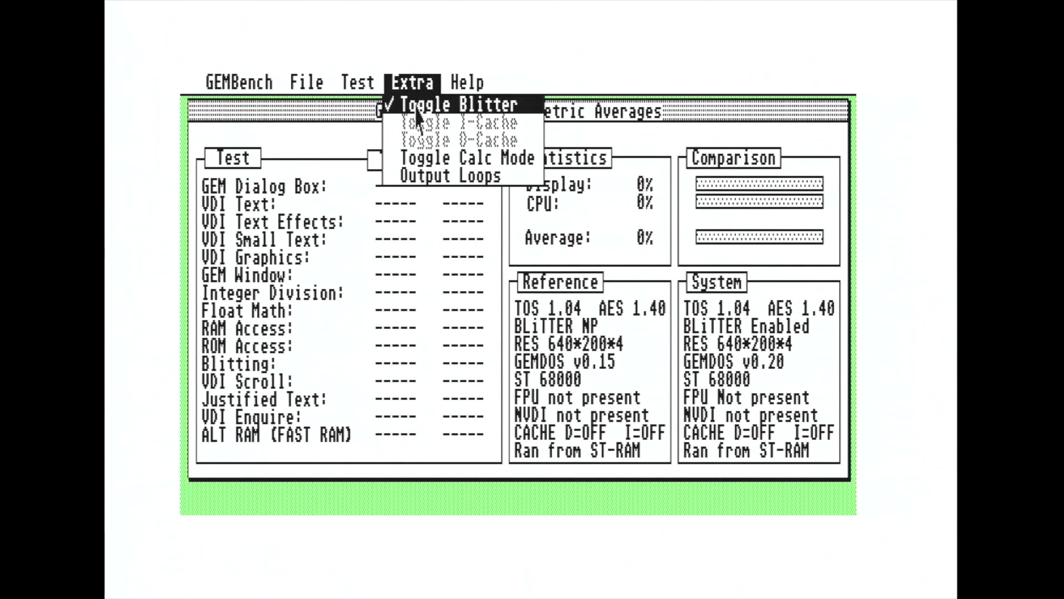
{"action": "left_click", "coordinate": [413, 105]}
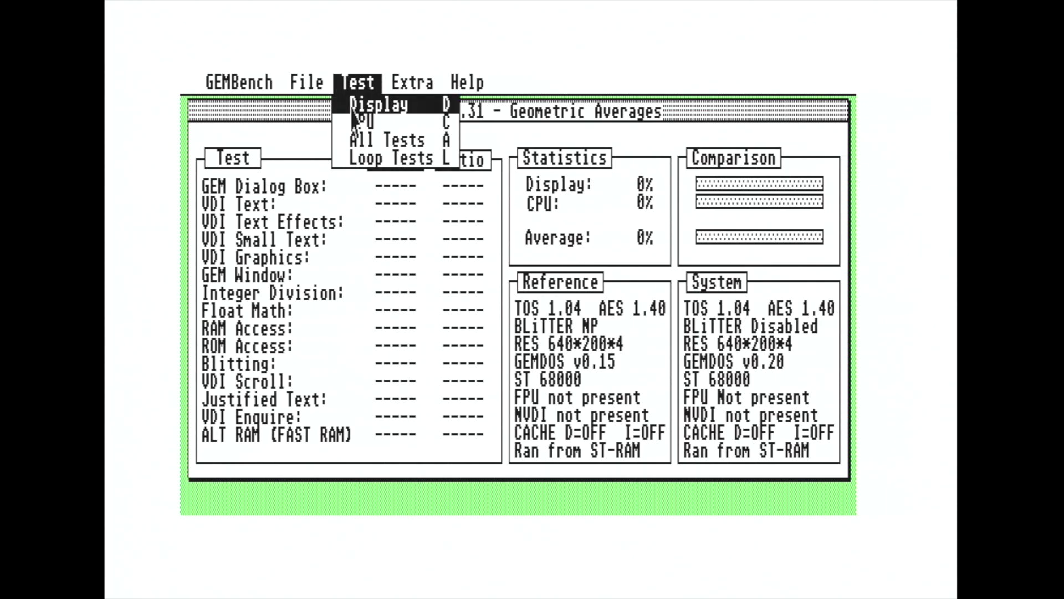
{"action": "left_click", "coordinate": [358, 140]}
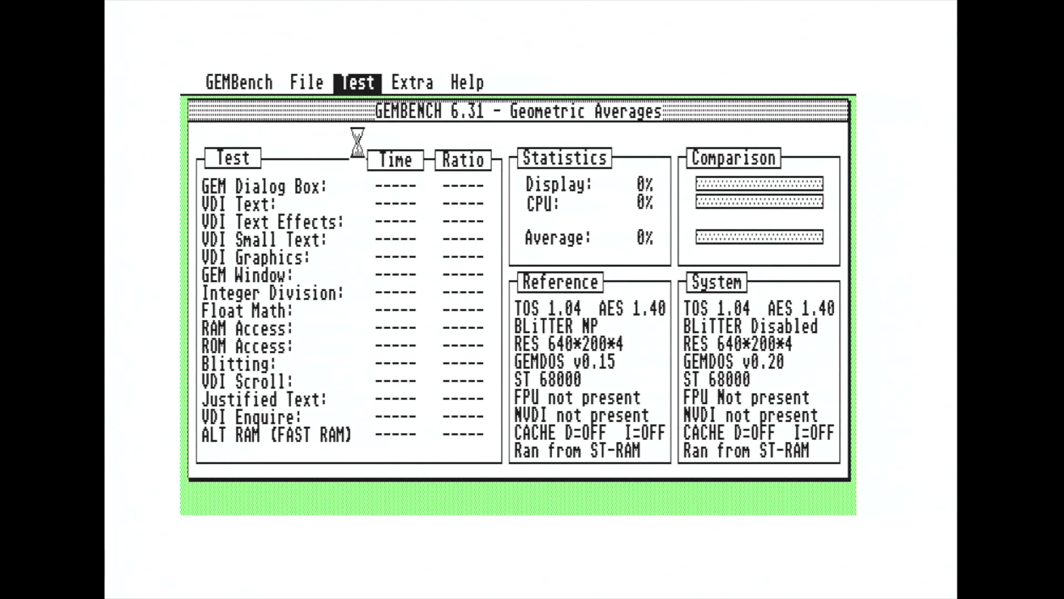